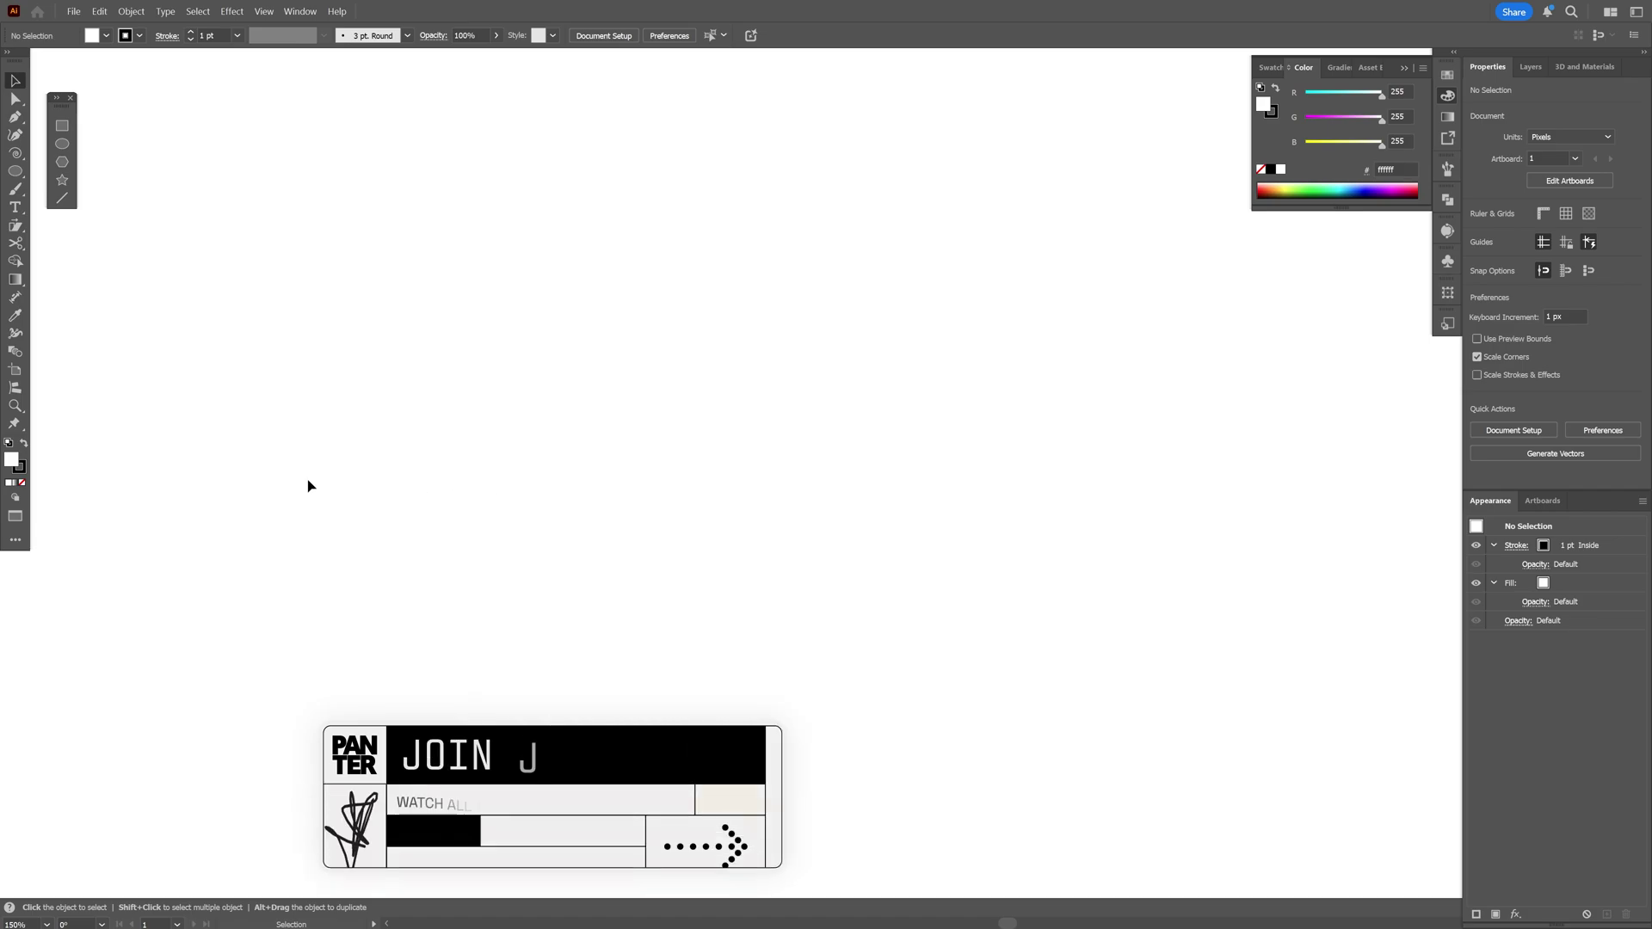
# Step: With fill set to None, draw a wide black-outlined ellipse across the artboard using the Ellipse tool
pyautogui.click(35, 495)
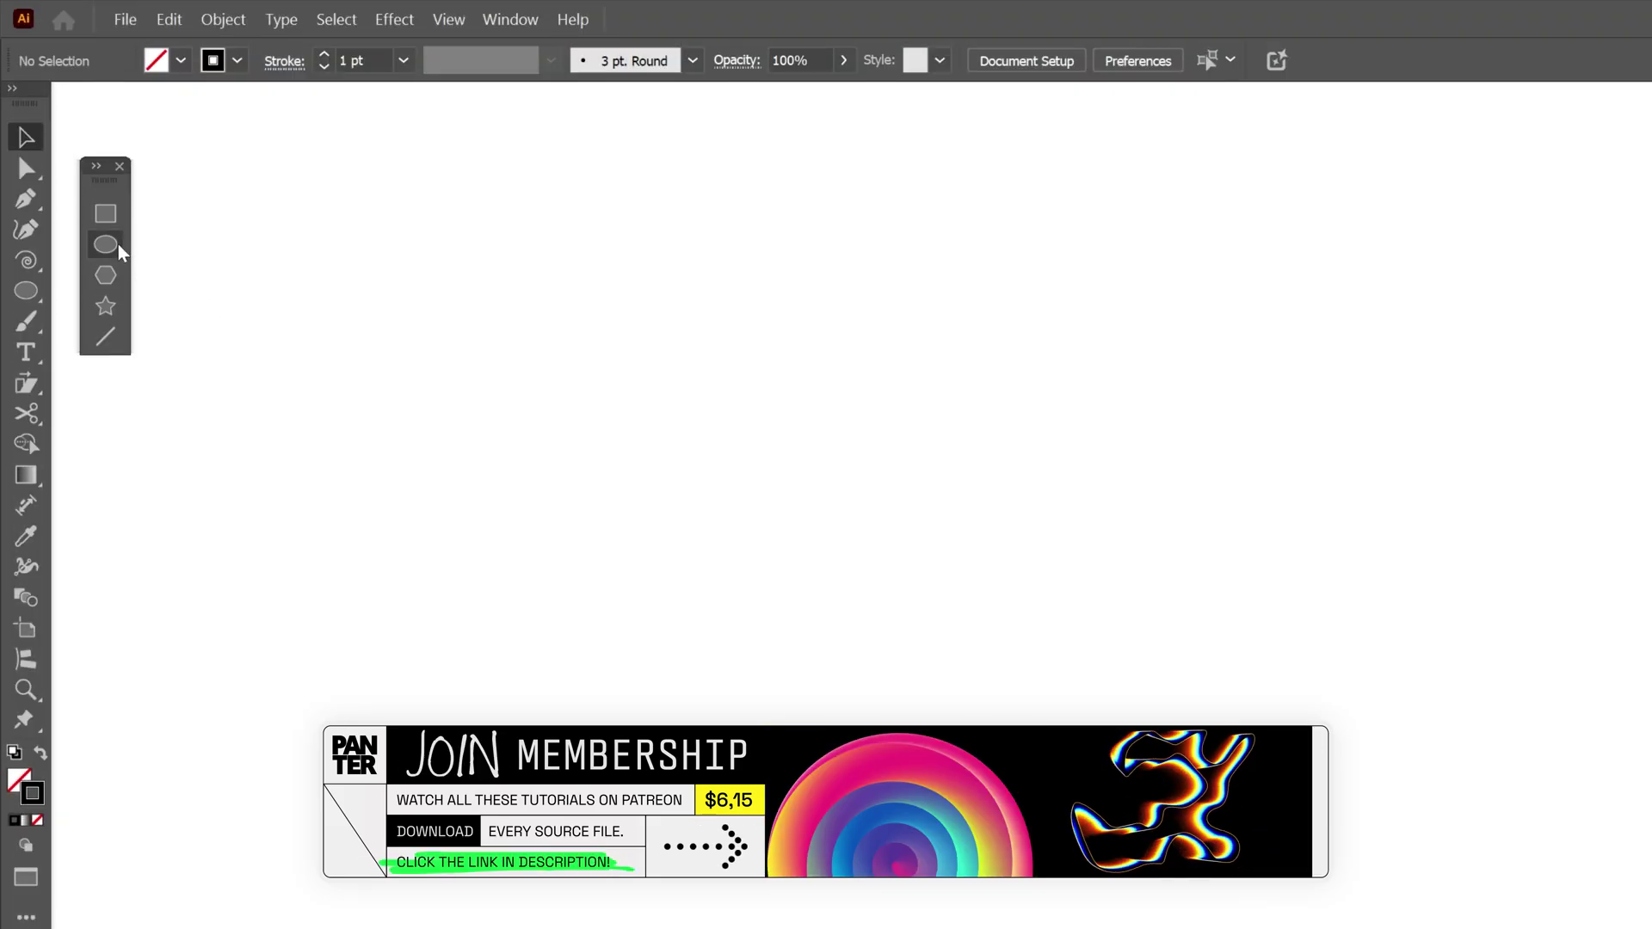
pyautogui.click(117, 249)
pyautogui.moveTo(621, 564); pyautogui.dragTo(1650, 869)
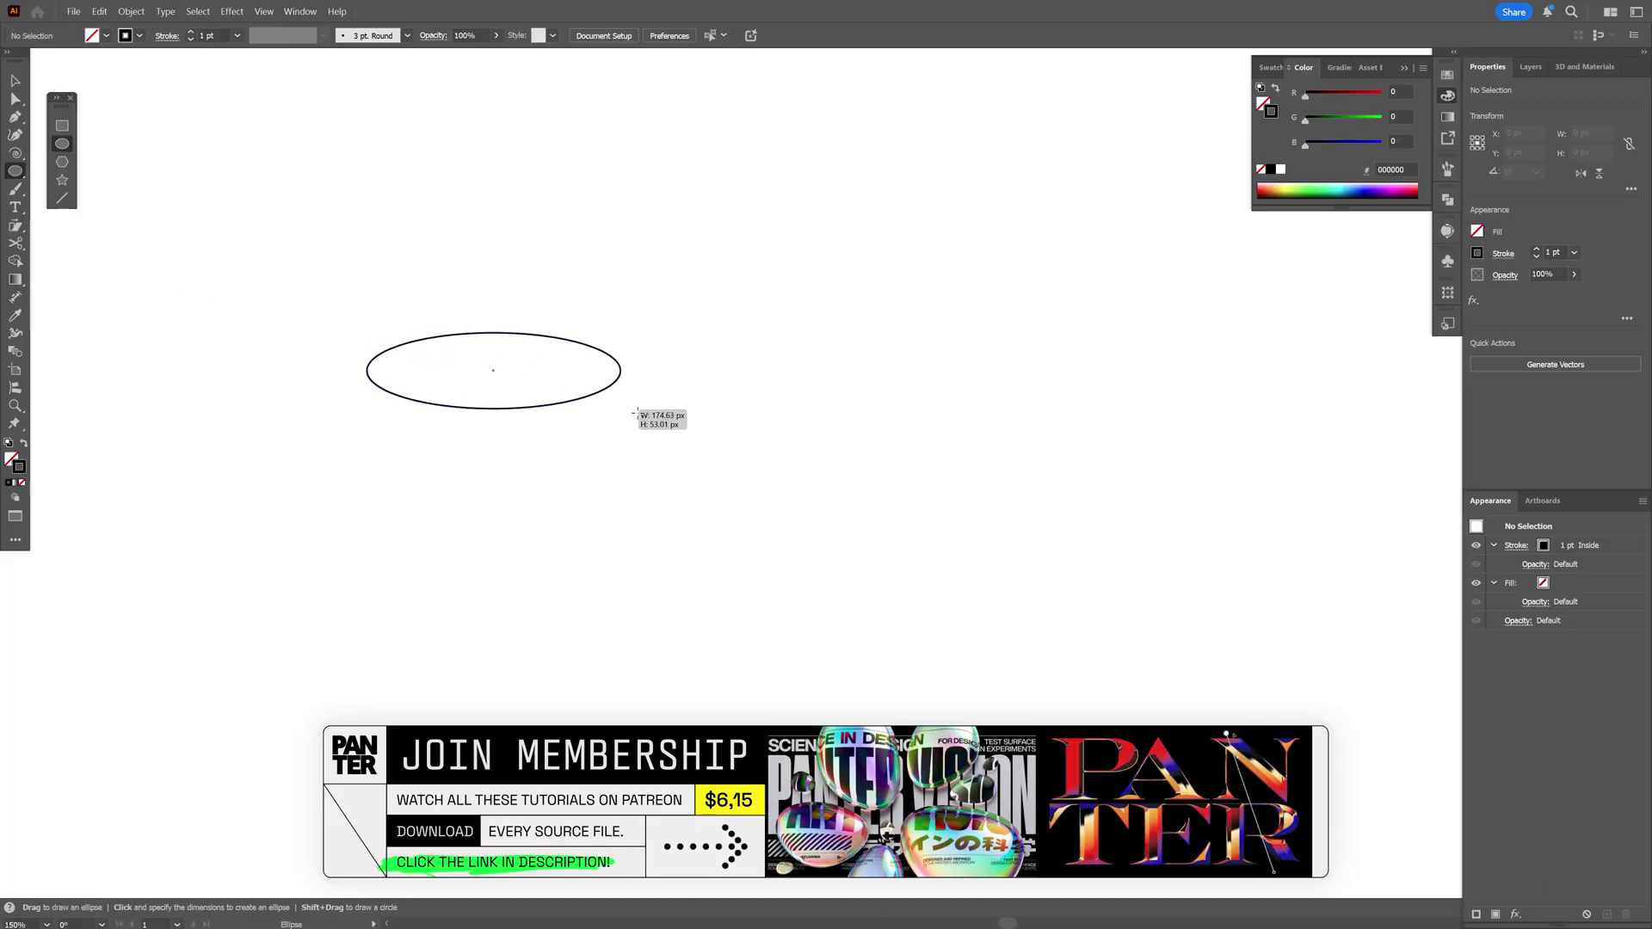
pyautogui.moveTo(987, 511); pyautogui.dragTo(1151, 579)
# Step: Offset the oval by 8 px with round joins to create the first outer ring
pyautogui.press('v')
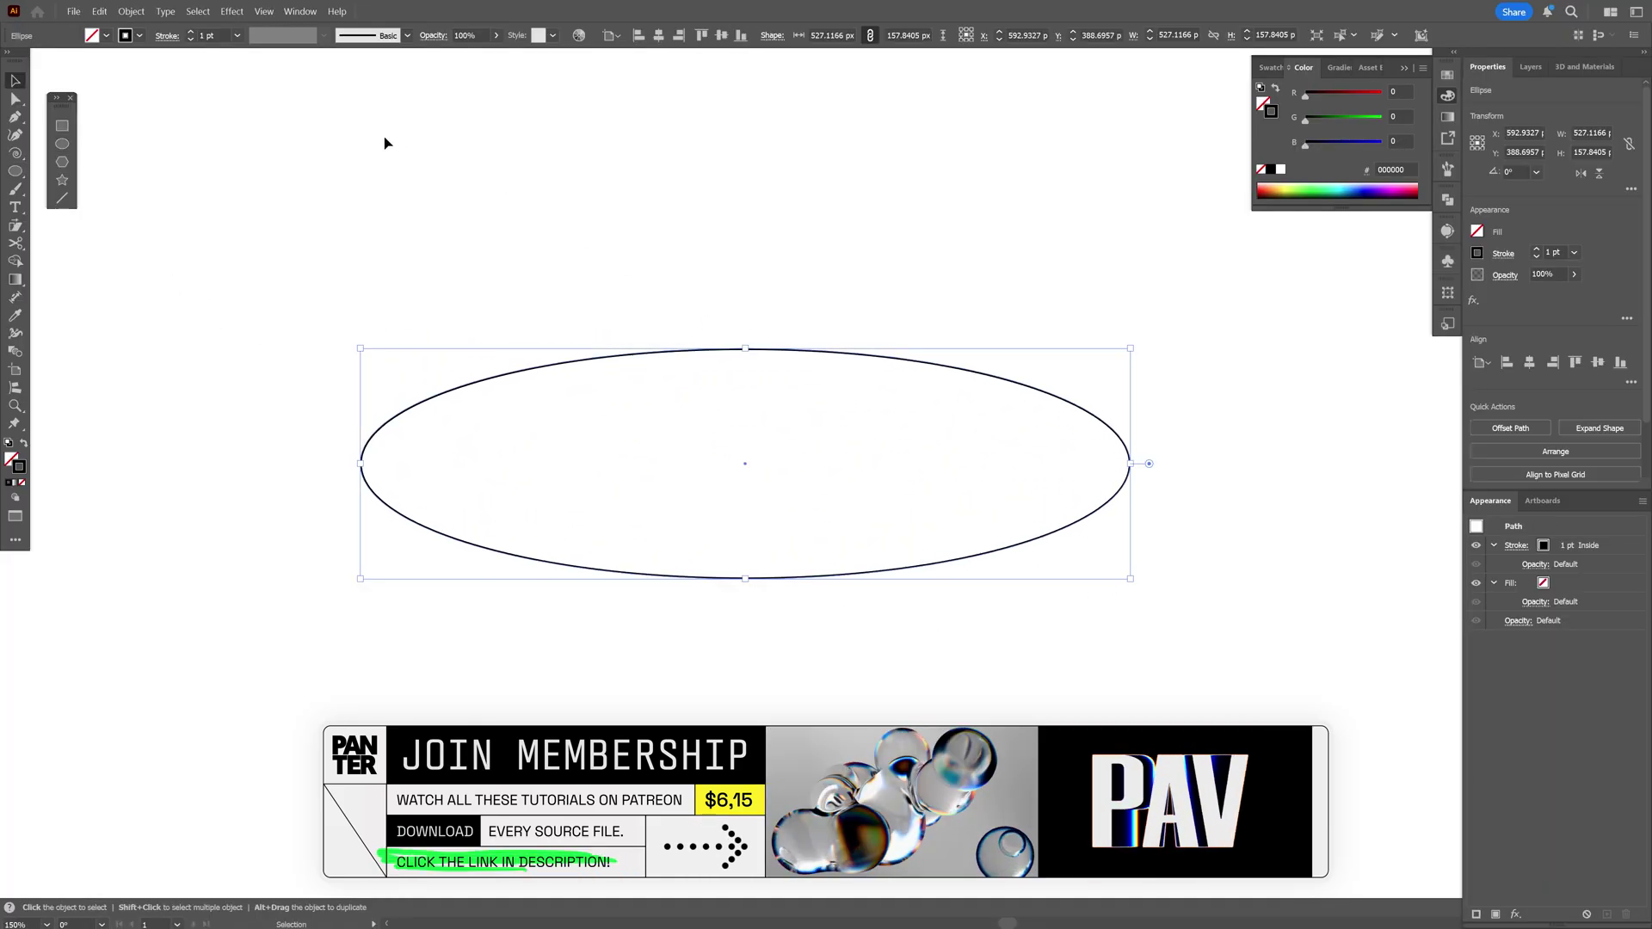
pyautogui.click(223, 19)
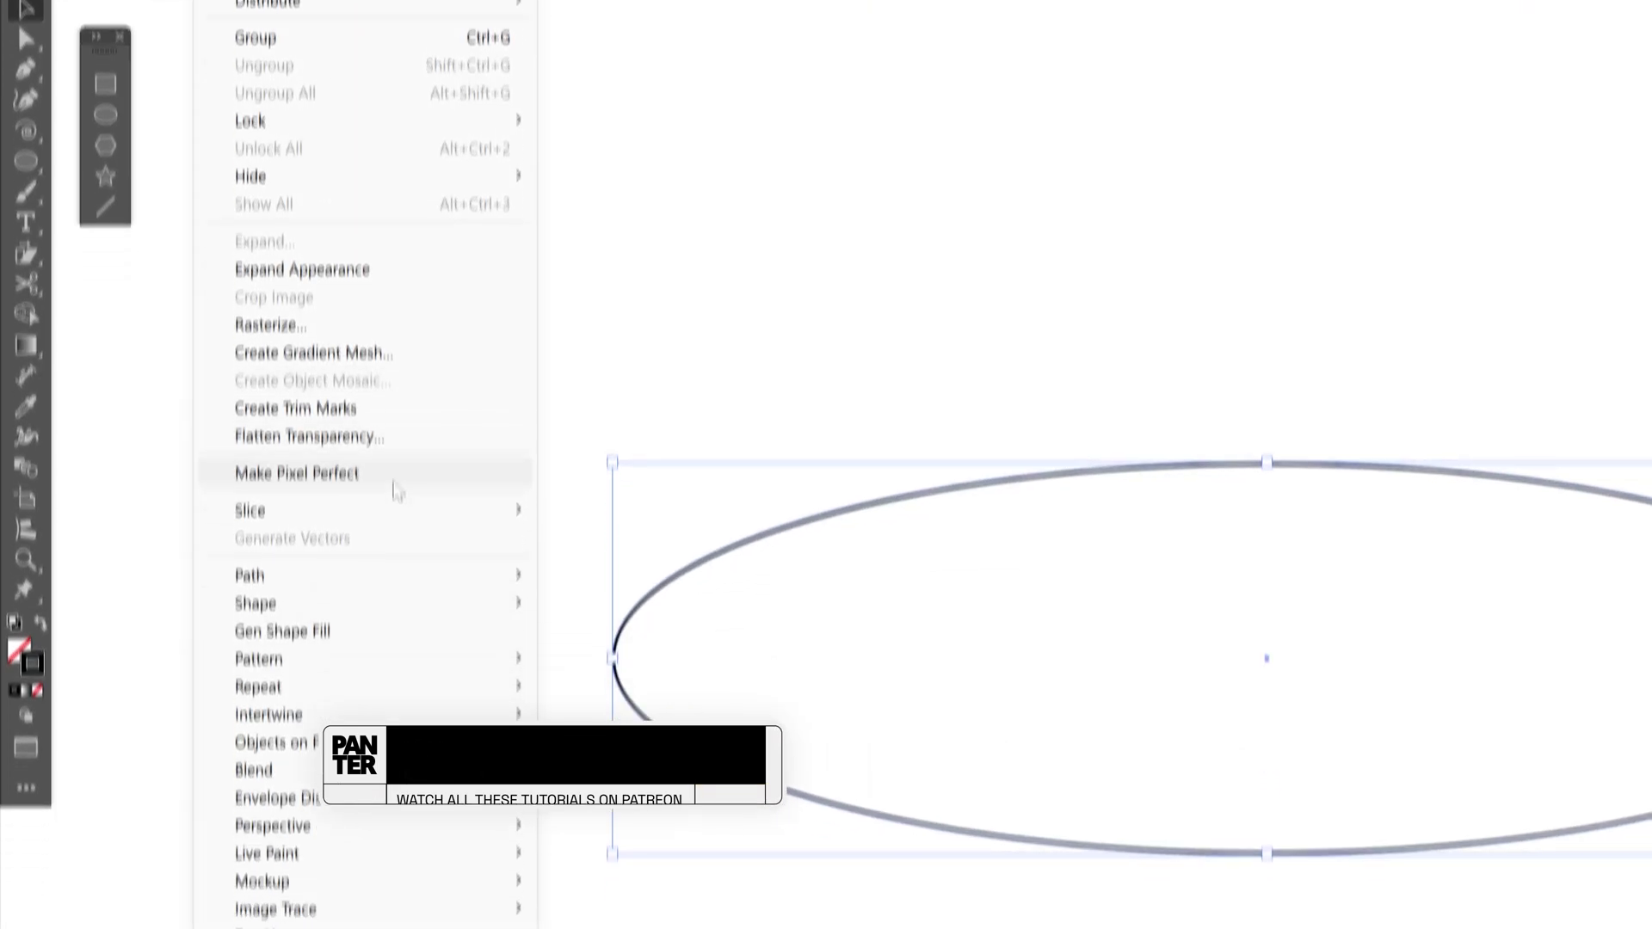
pyautogui.moveTo(436, 379)
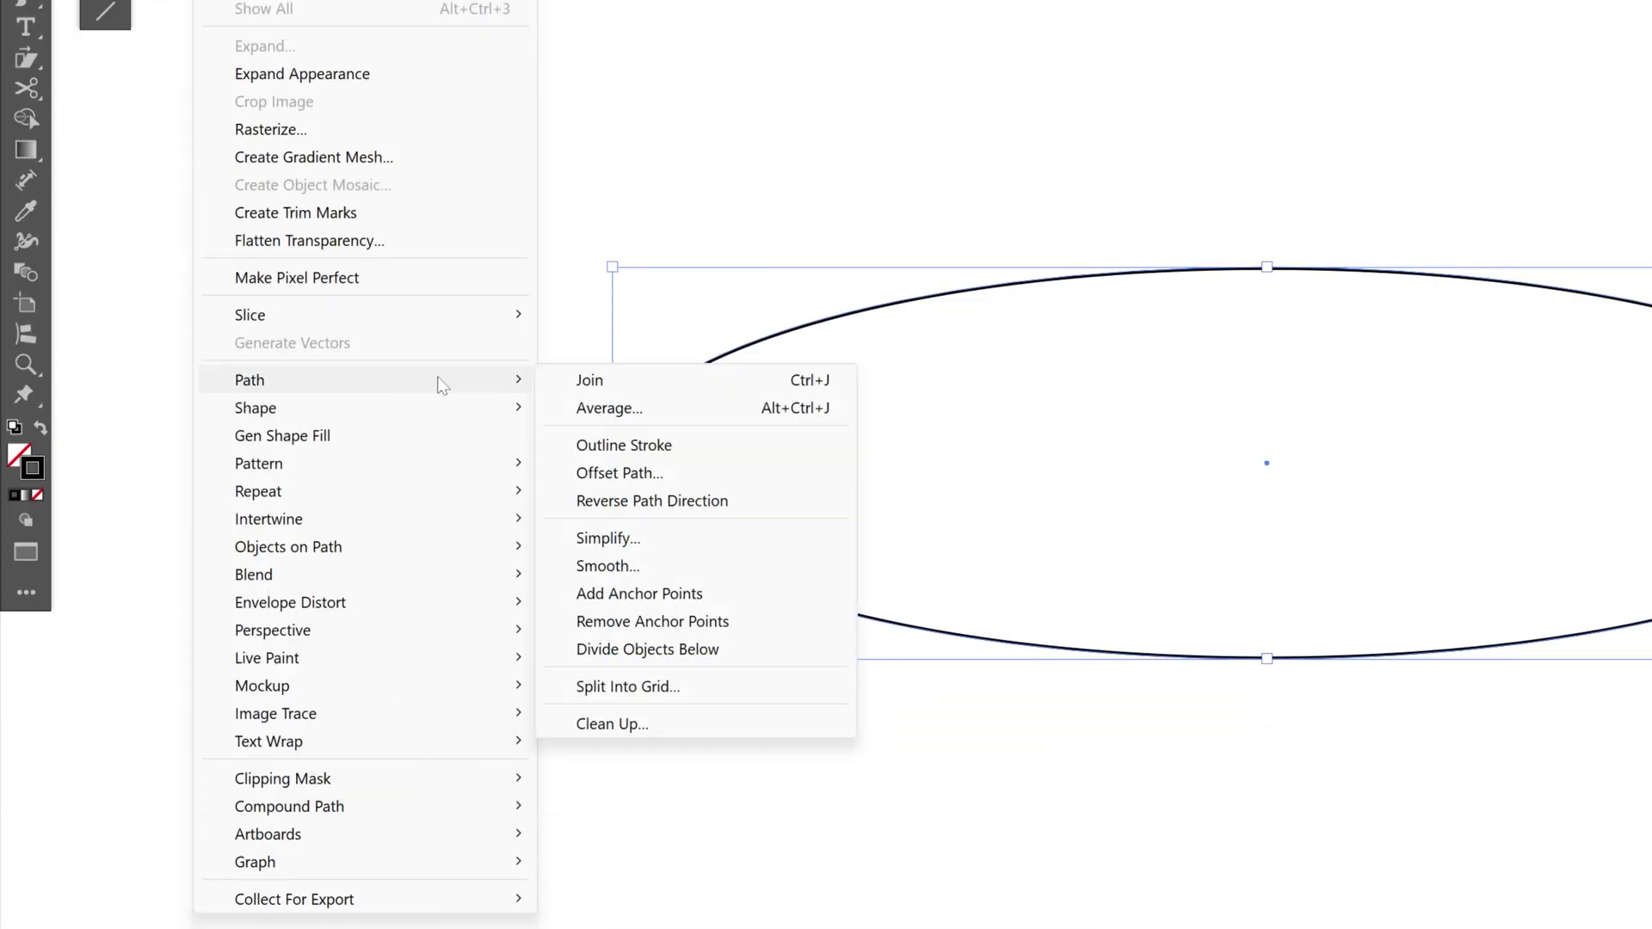
pyautogui.click(673, 475)
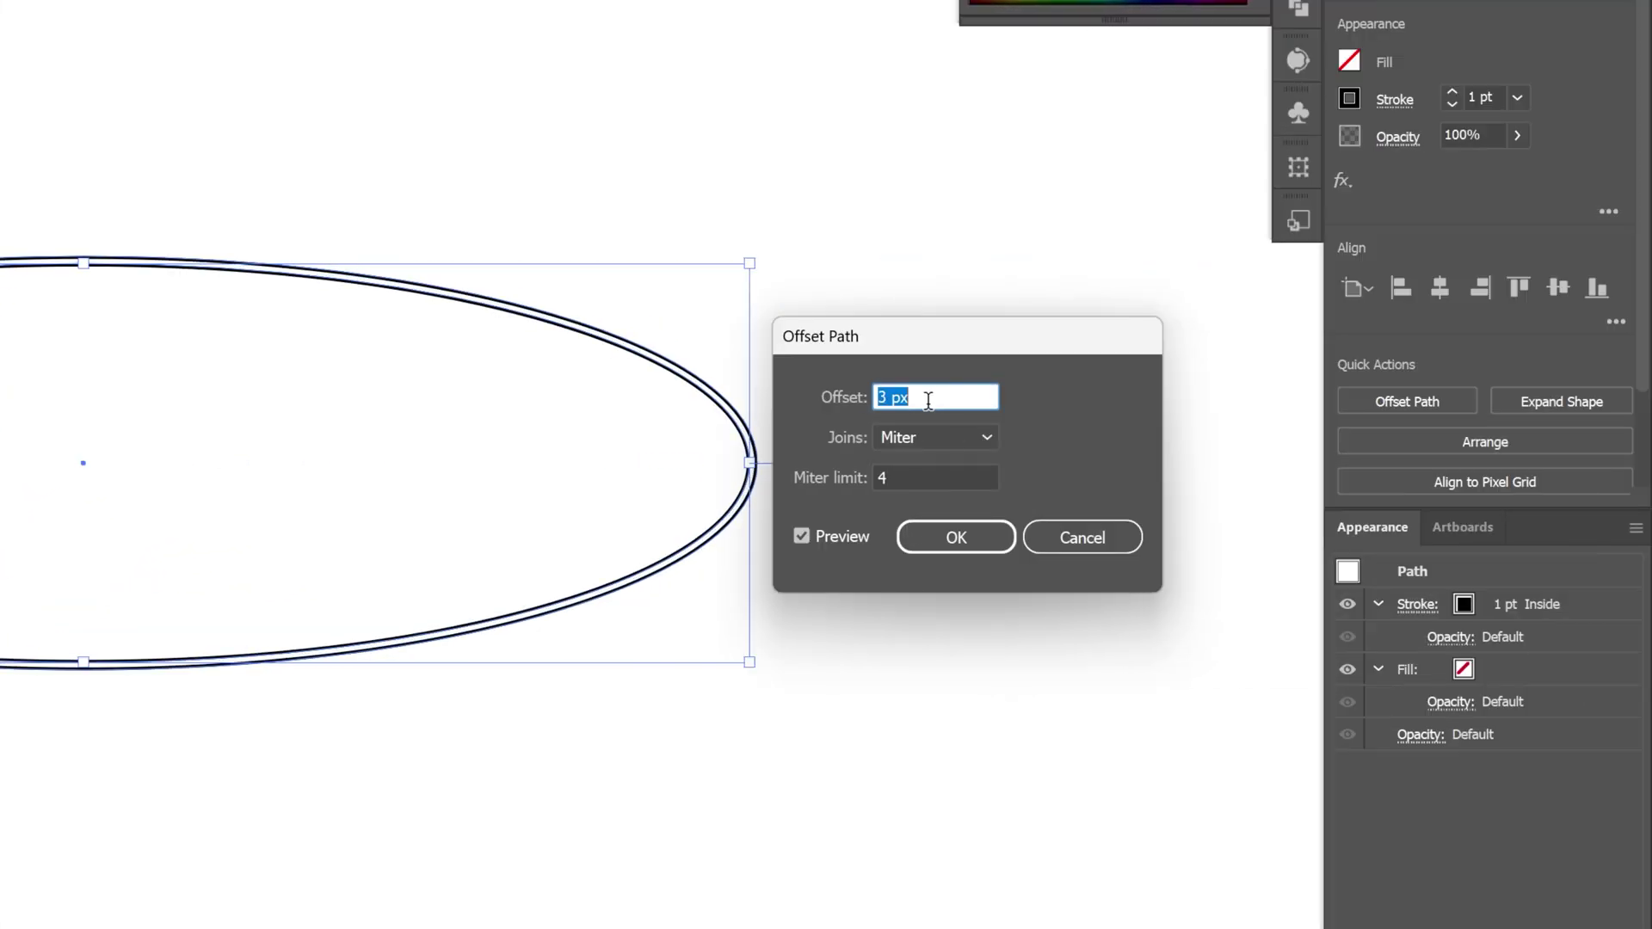
pyautogui.press('Up')
pyautogui.press('Up')
pyautogui.press('Up')
pyautogui.press('Up')
pyautogui.press('Up')
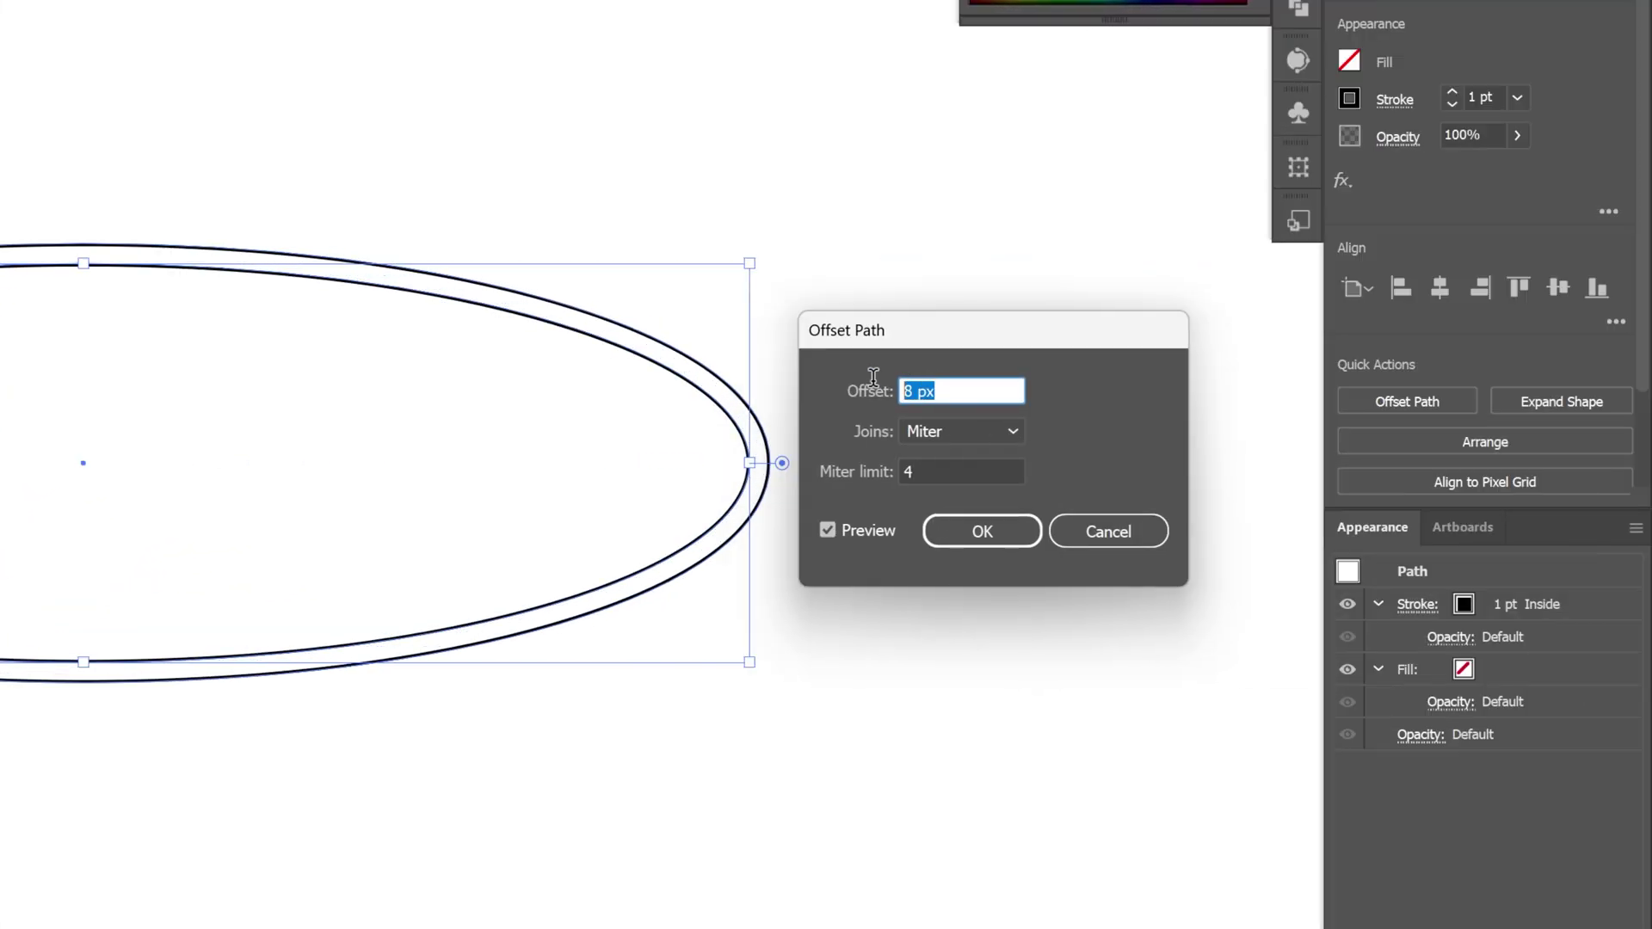
pyautogui.click(930, 433)
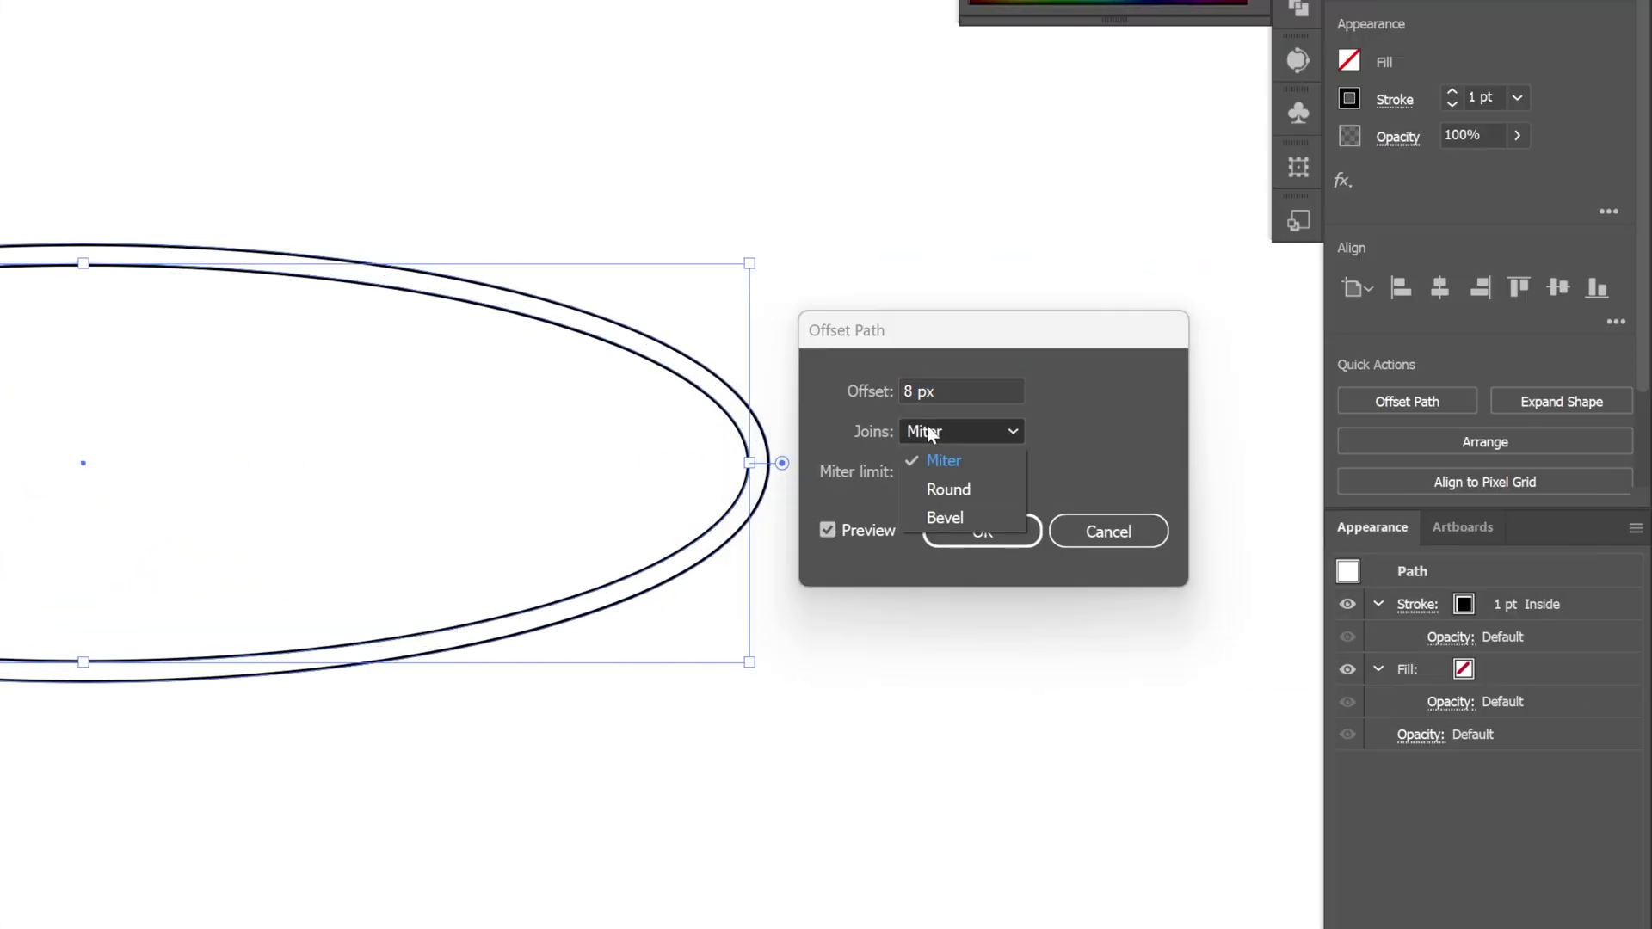
pyautogui.click(968, 488)
pyautogui.click(969, 544)
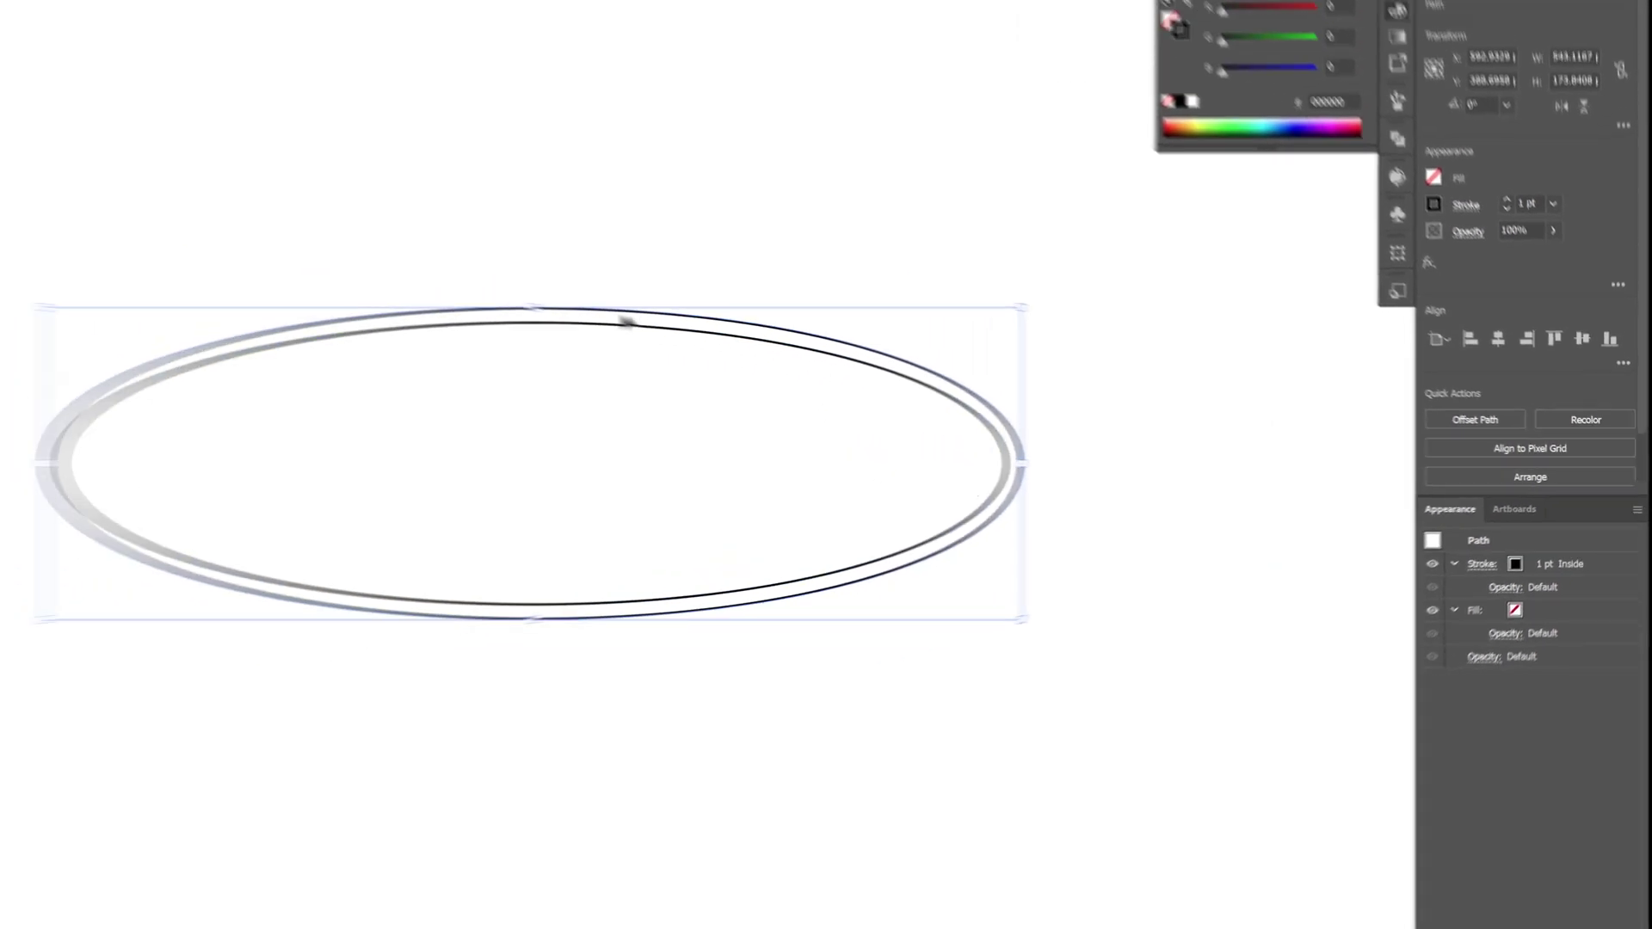
# Step: Add two more offset rings, one at 8 px and one at 12 px
pyautogui.click(131, 12)
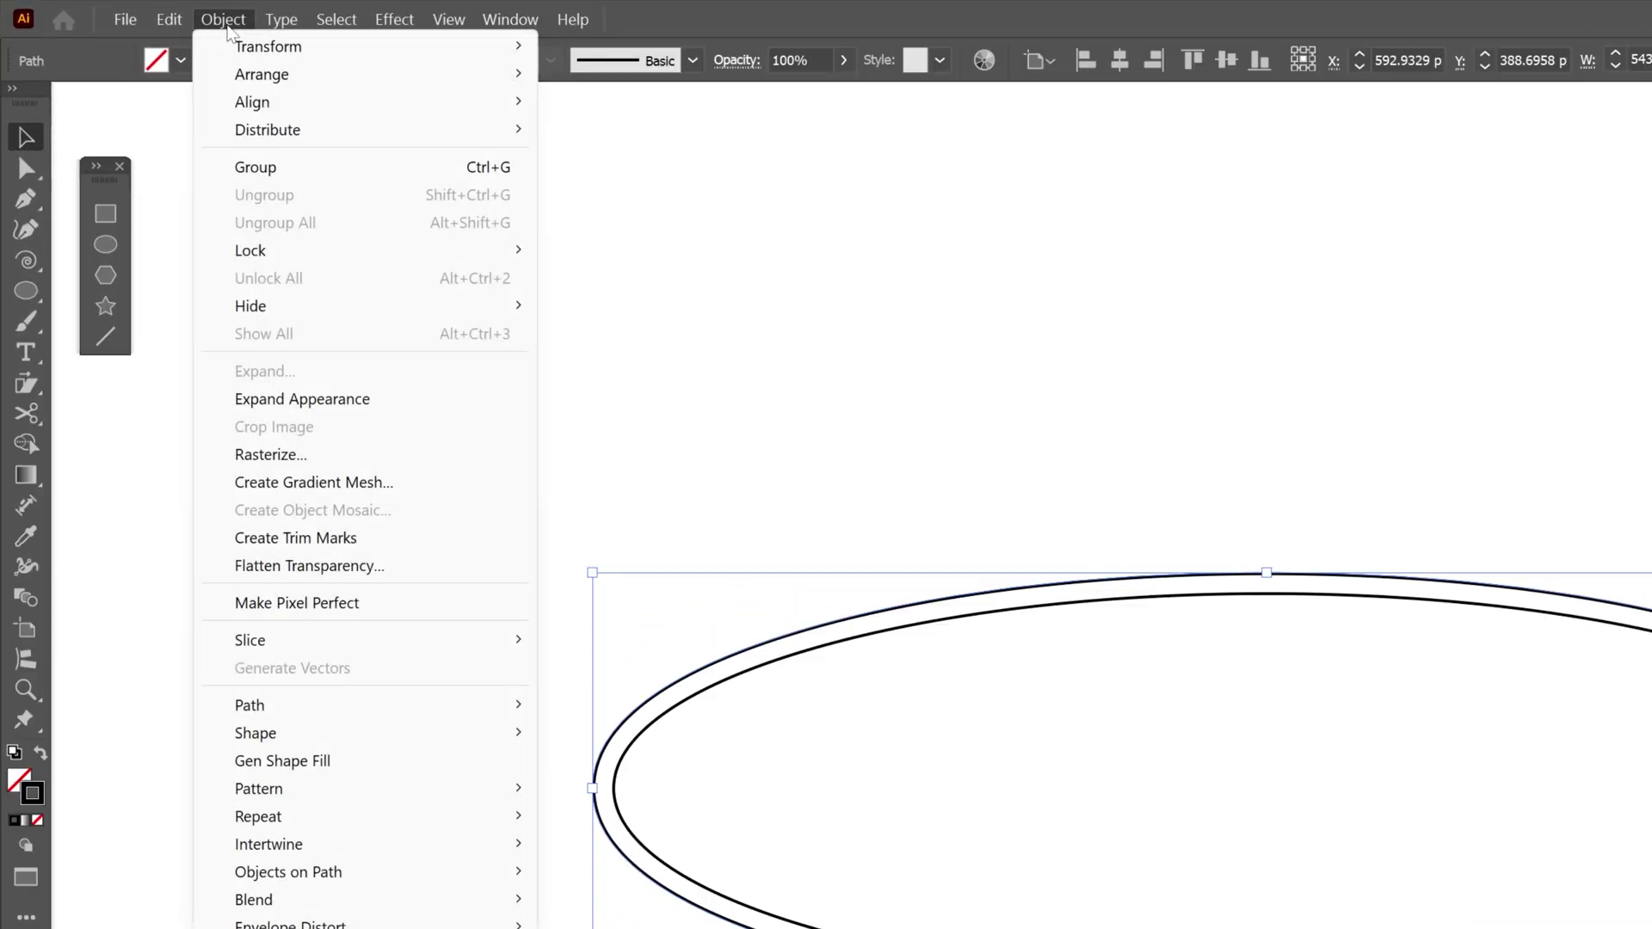
pyautogui.moveTo(292, 711)
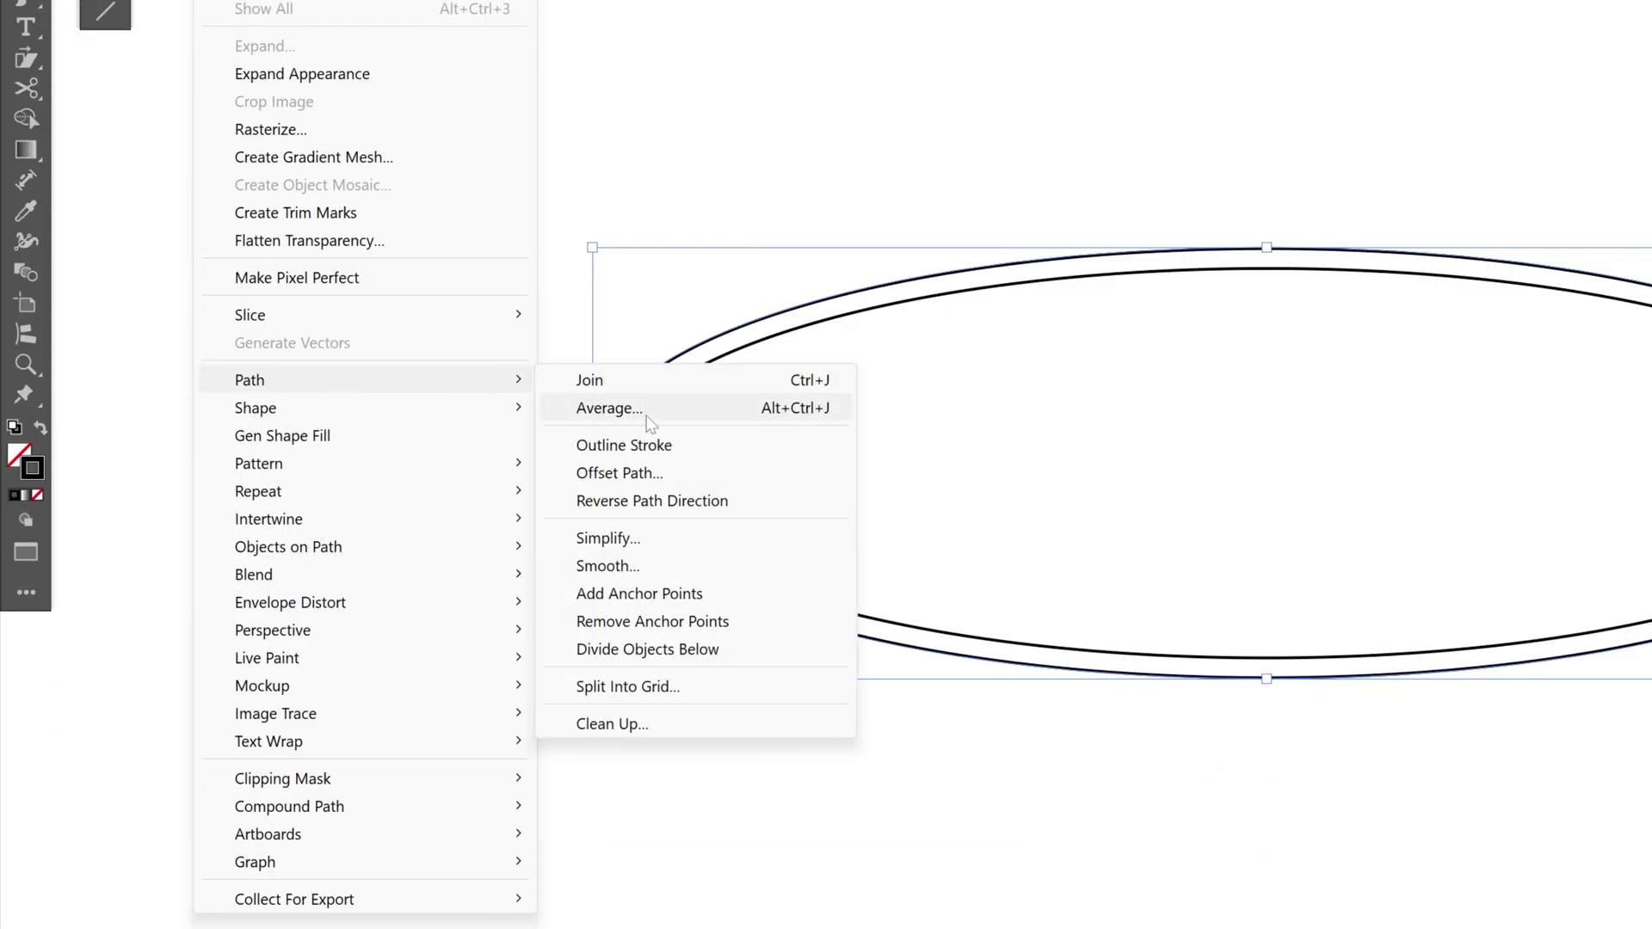
pyautogui.click(657, 474)
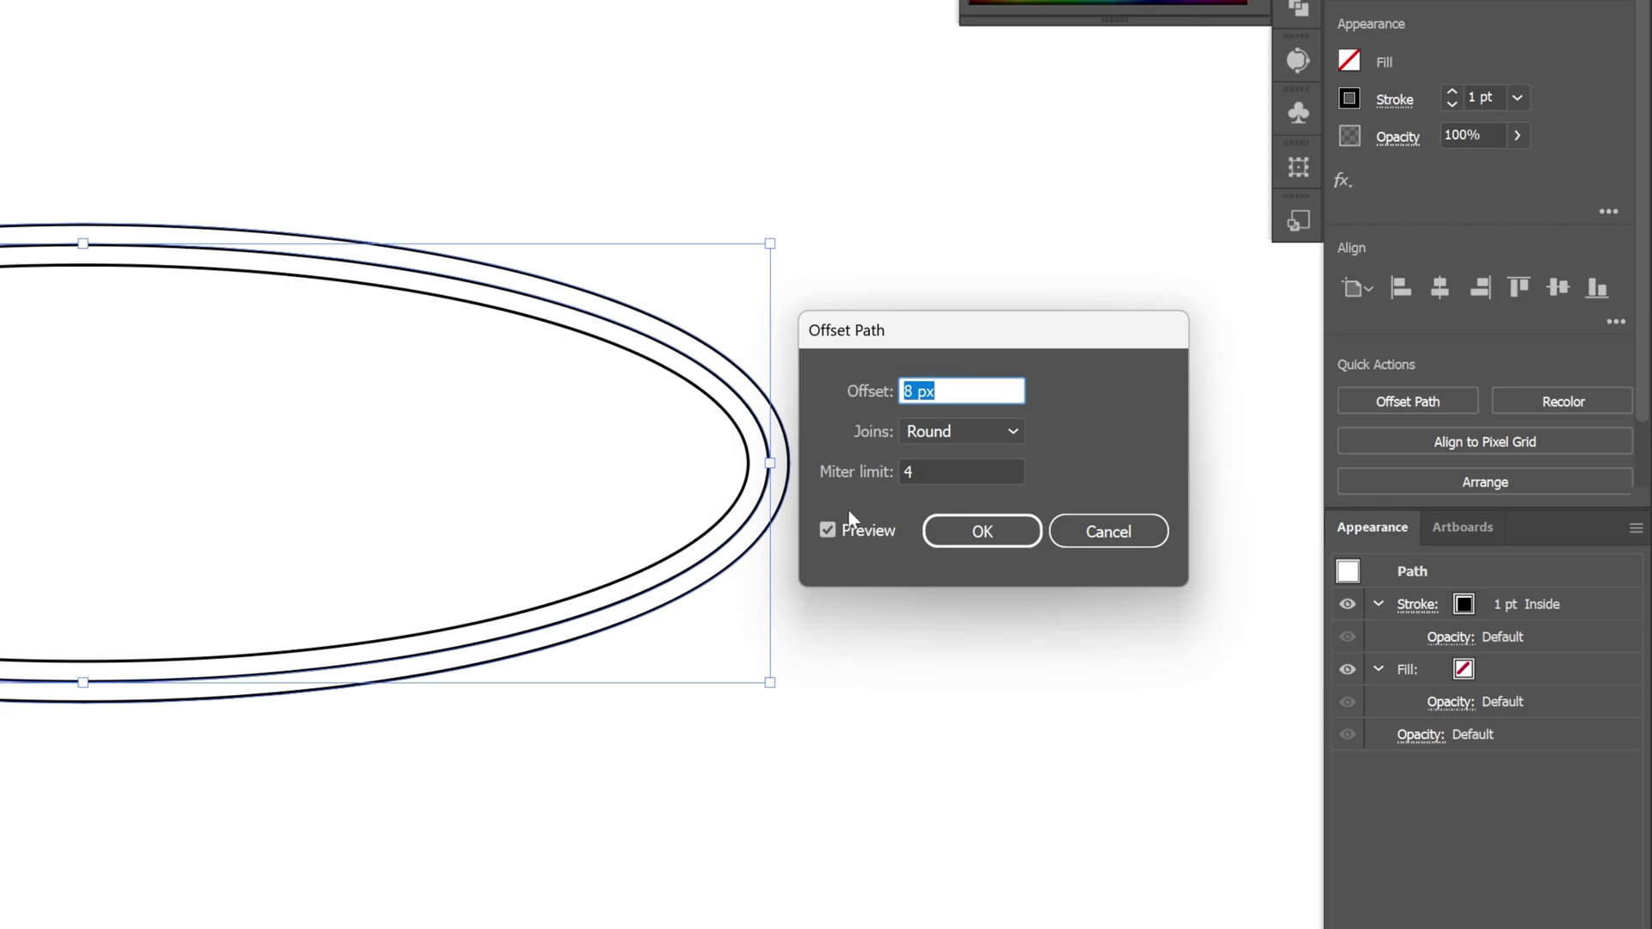
pyautogui.click(965, 546)
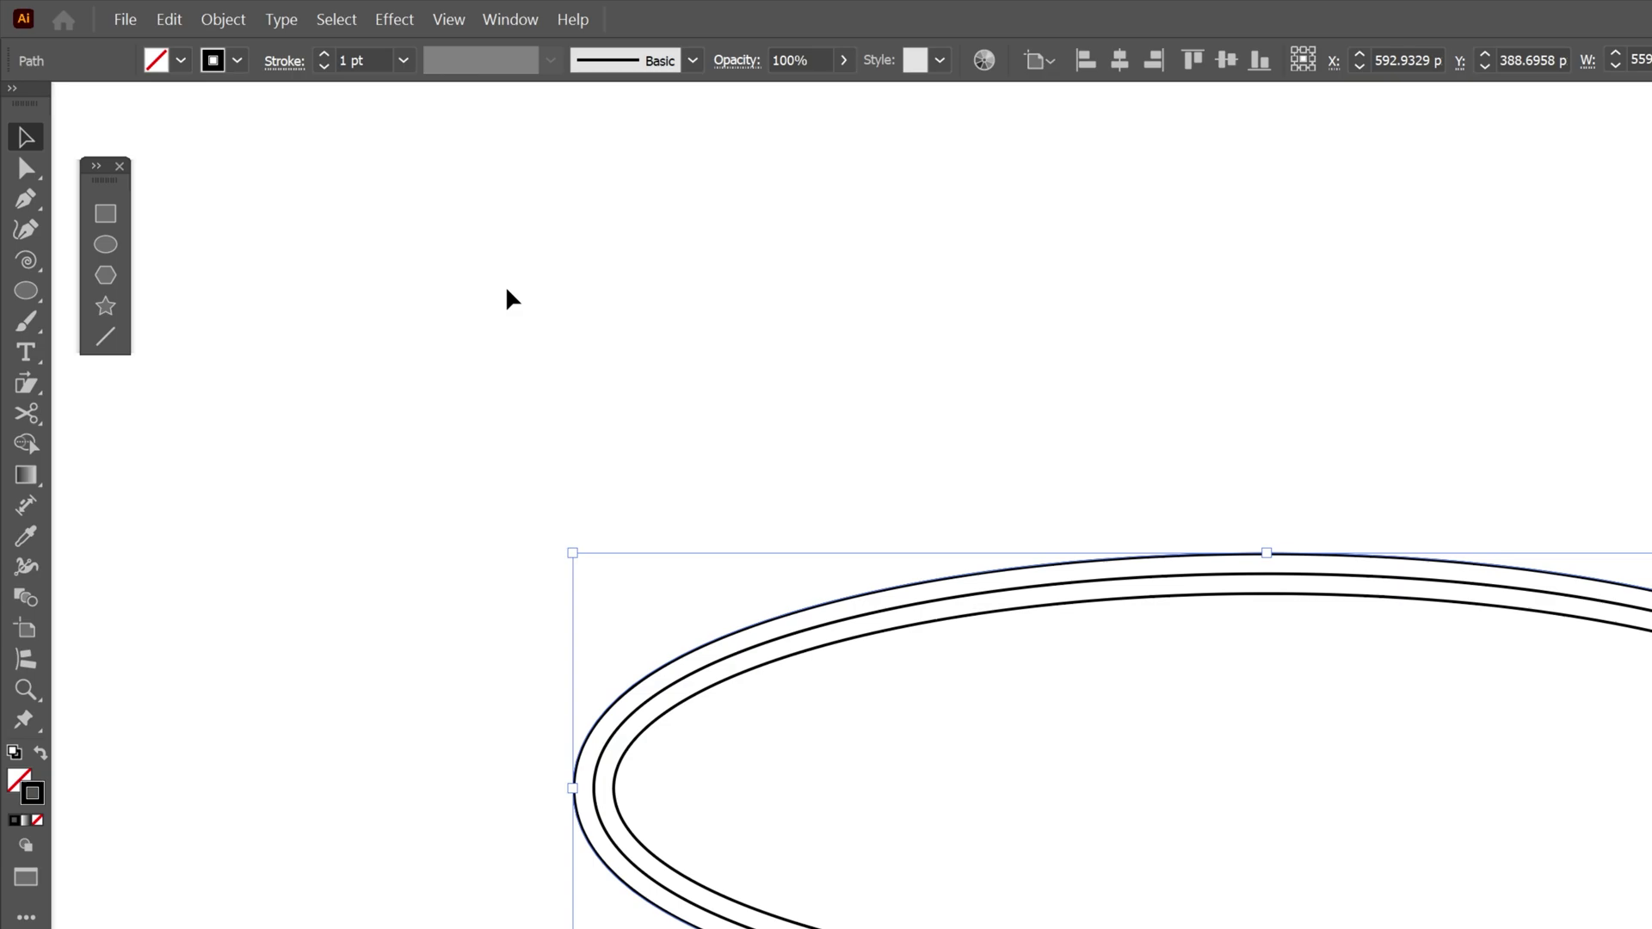
pyautogui.click(222, 5)
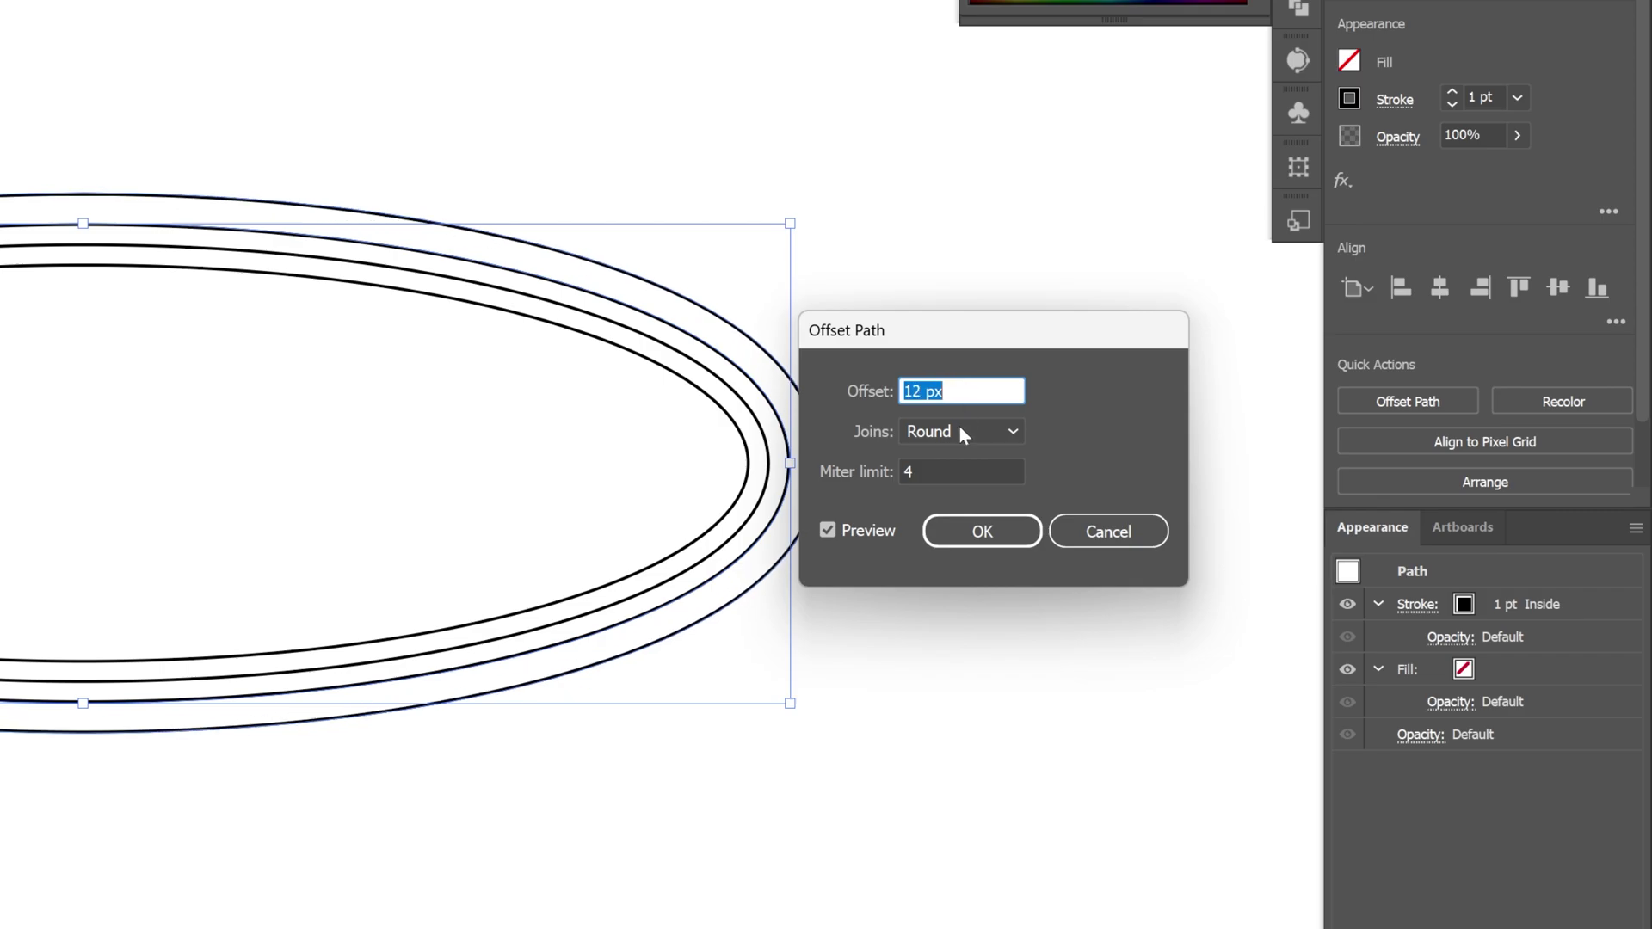
pyautogui.click(953, 521)
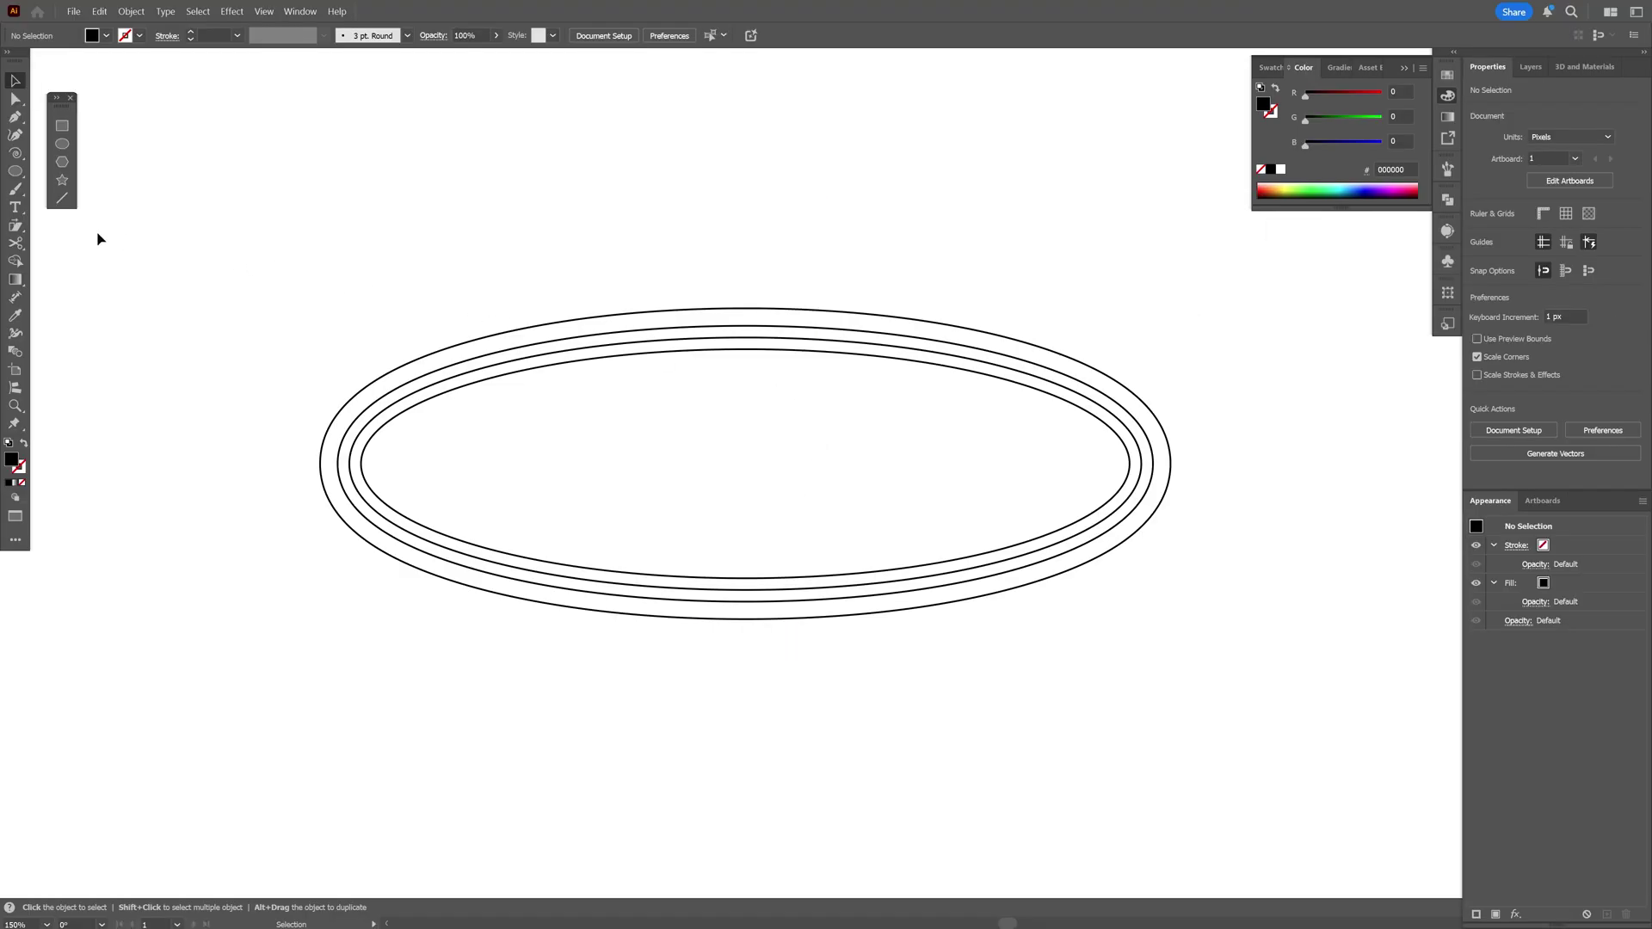
# Step: Place the text 'PANTER VISION' inside the oval and set it in Mango Grotesque Black
pyautogui.click(15, 207)
pyautogui.click(659, 465)
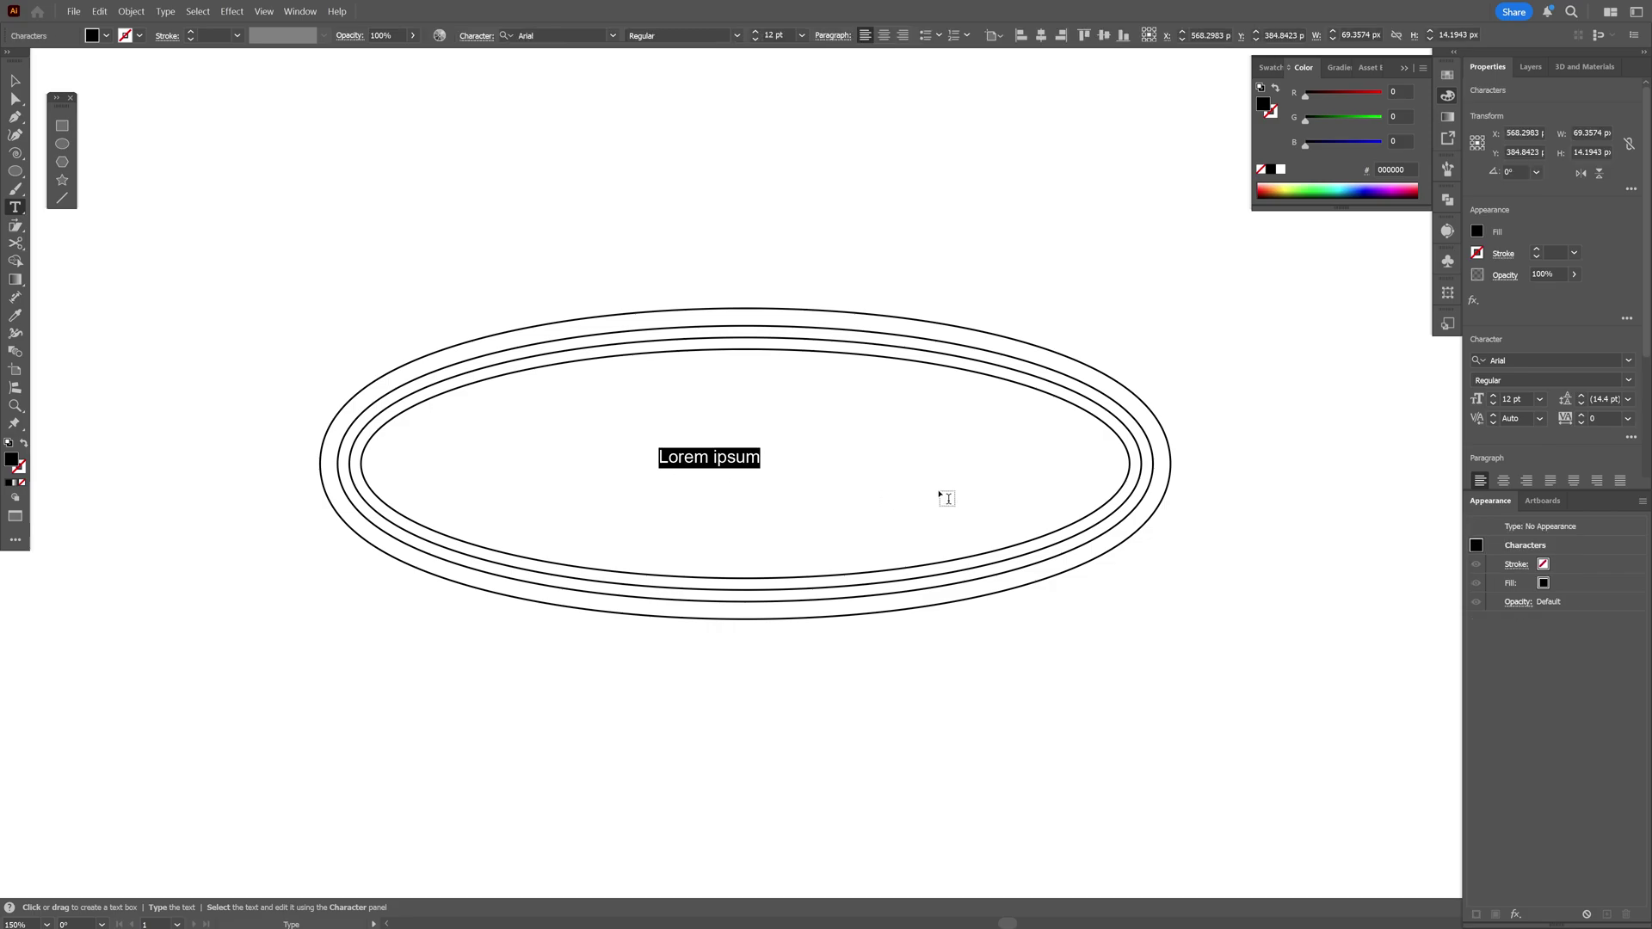
pyautogui.write('PANTER VISION')
pyautogui.press('Escape')
pyautogui.click(1520, 362)
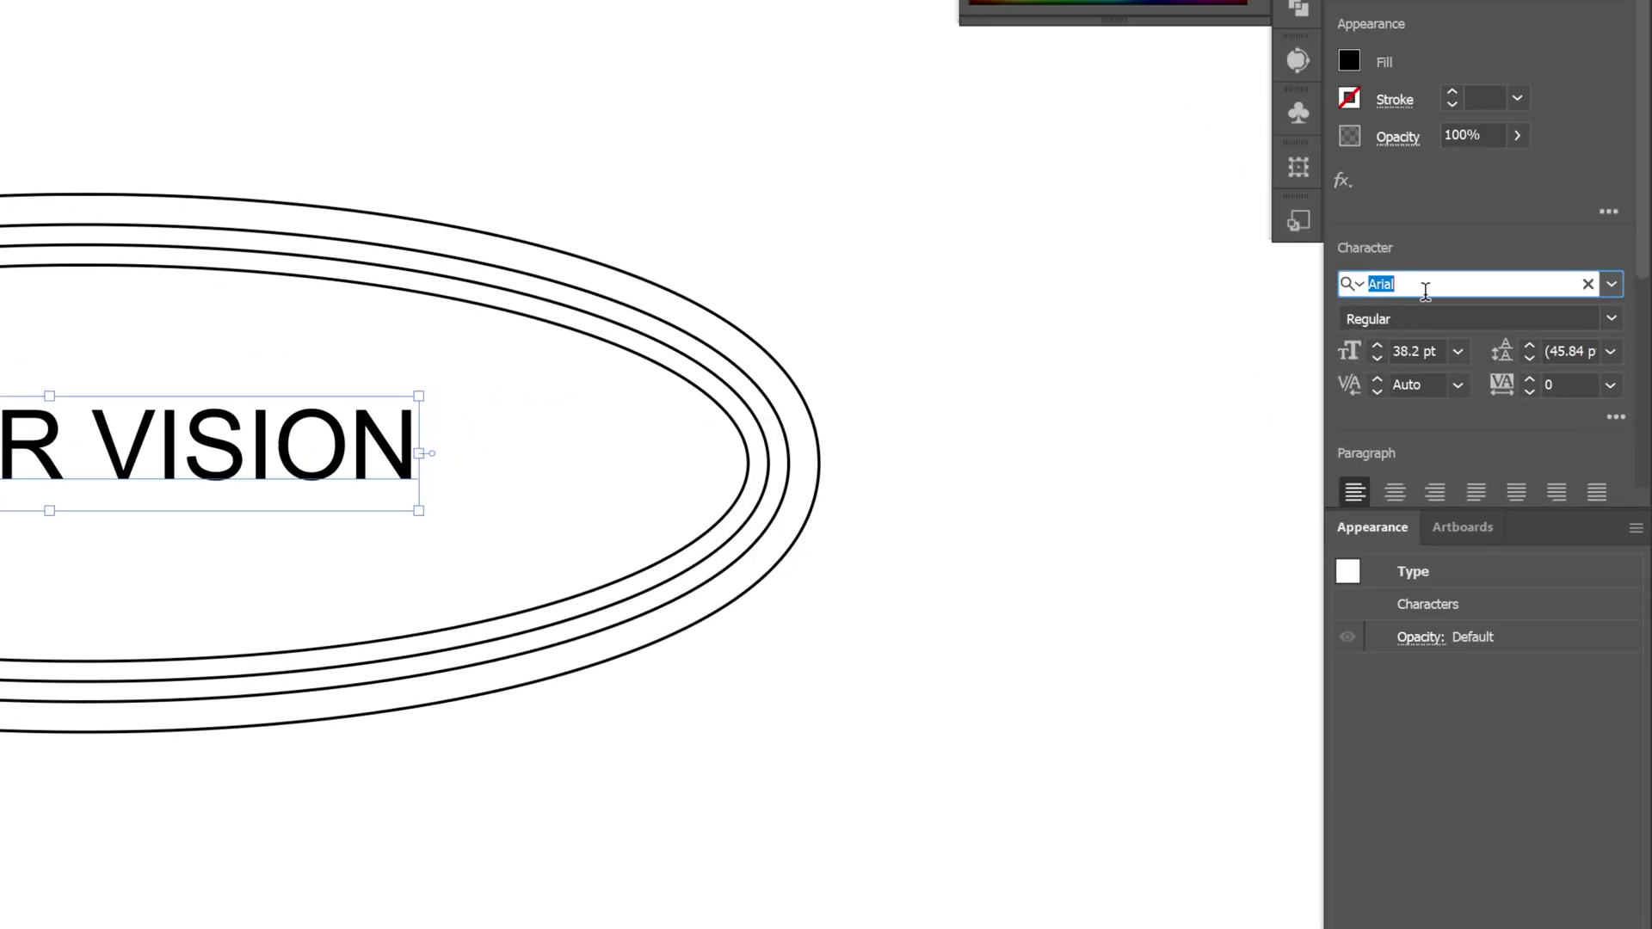
pyautogui.write('mango')
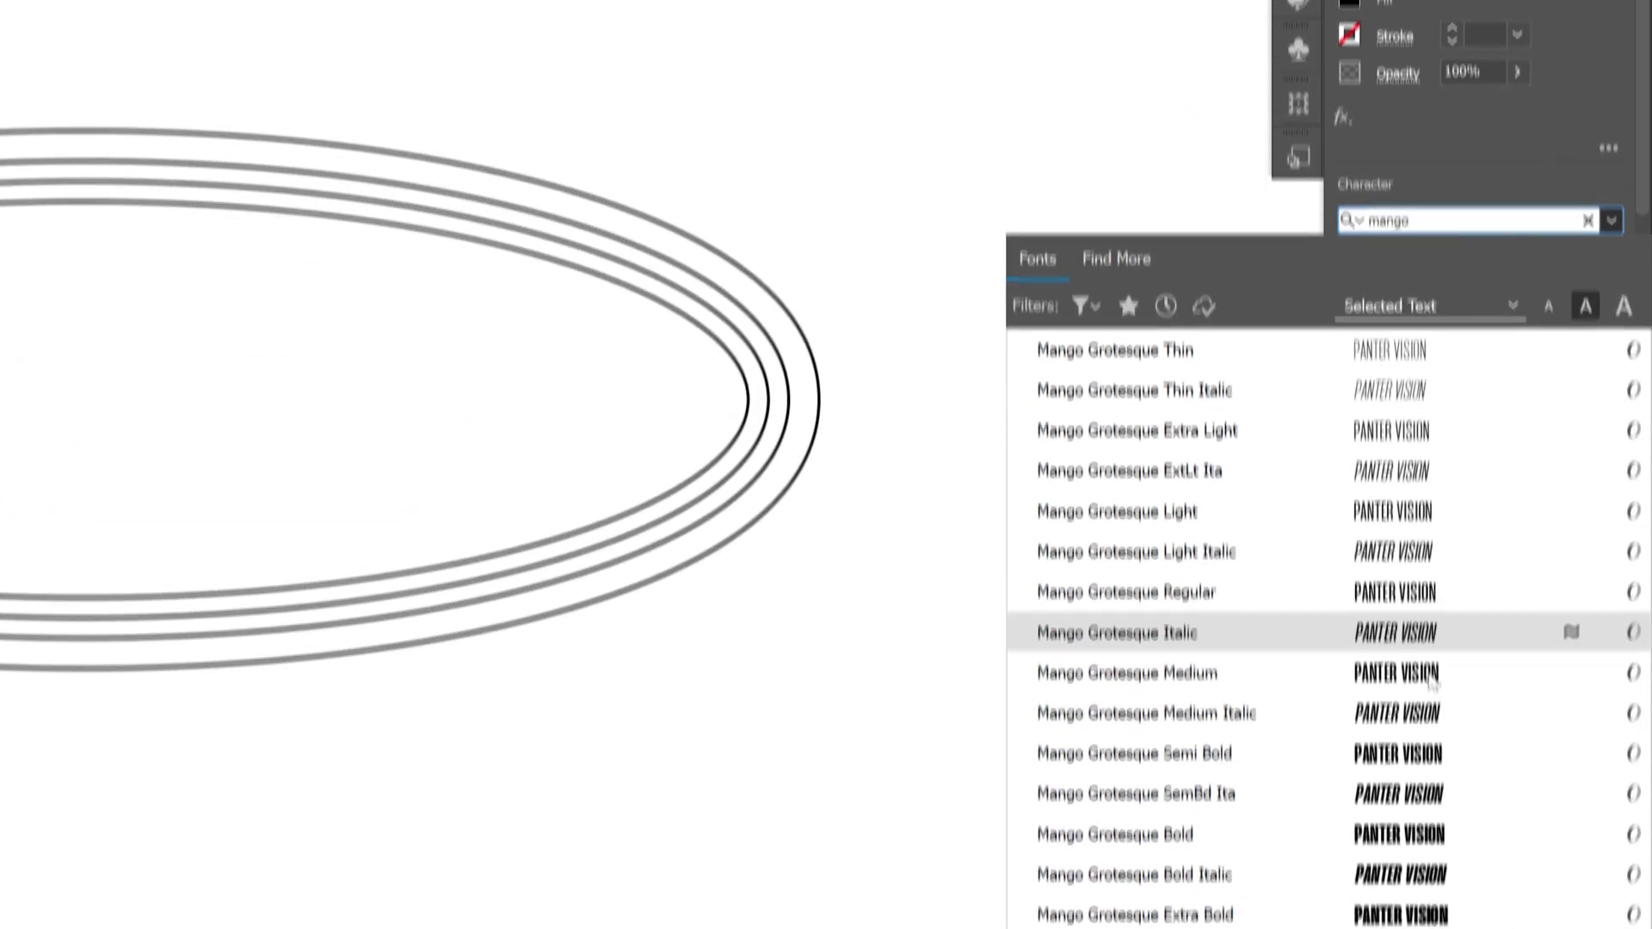
pyautogui.click(1201, 721)
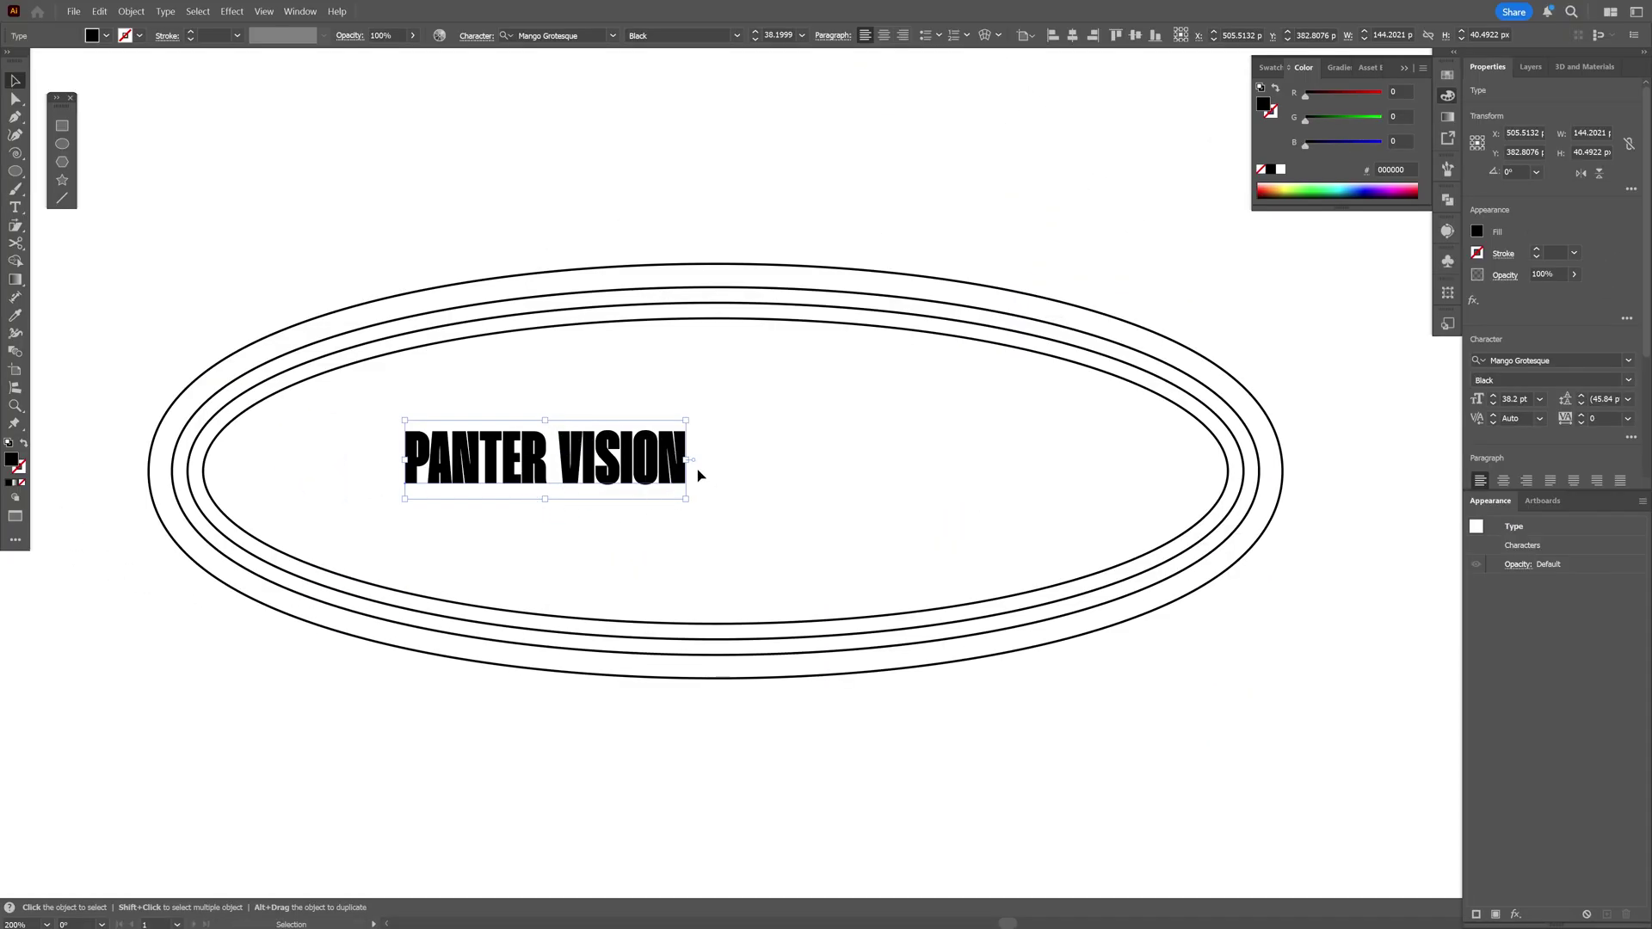
# Step: Send the PANTER VISION text to the back, behind the rings
pyautogui.rightClick(626, 456)
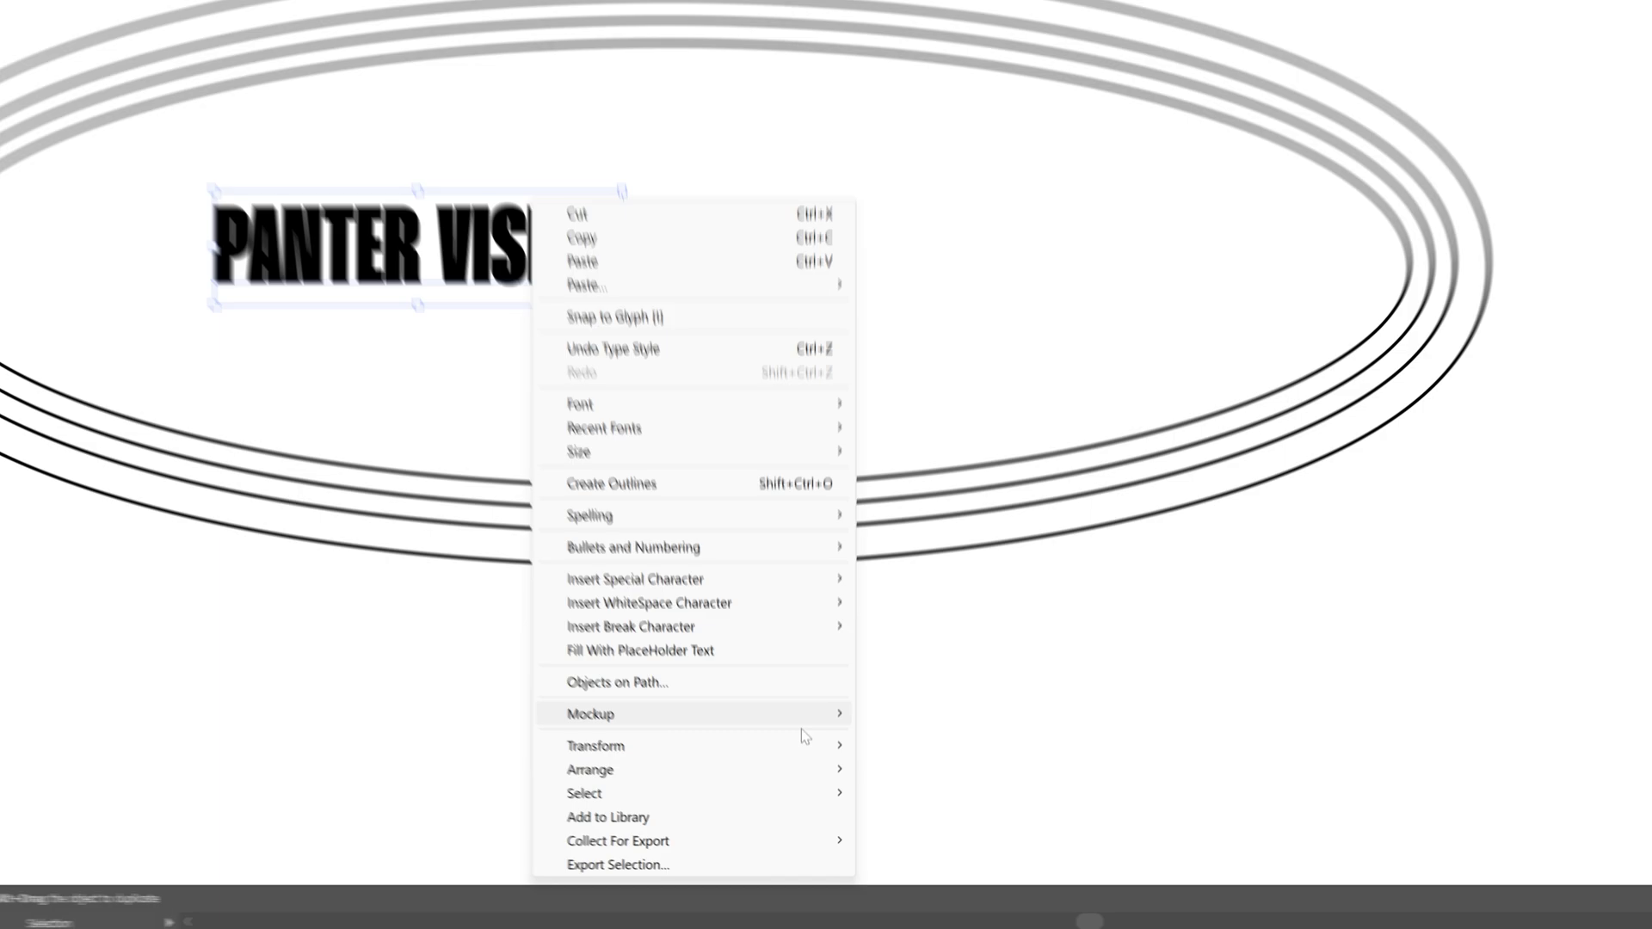
pyautogui.moveTo(798, 818)
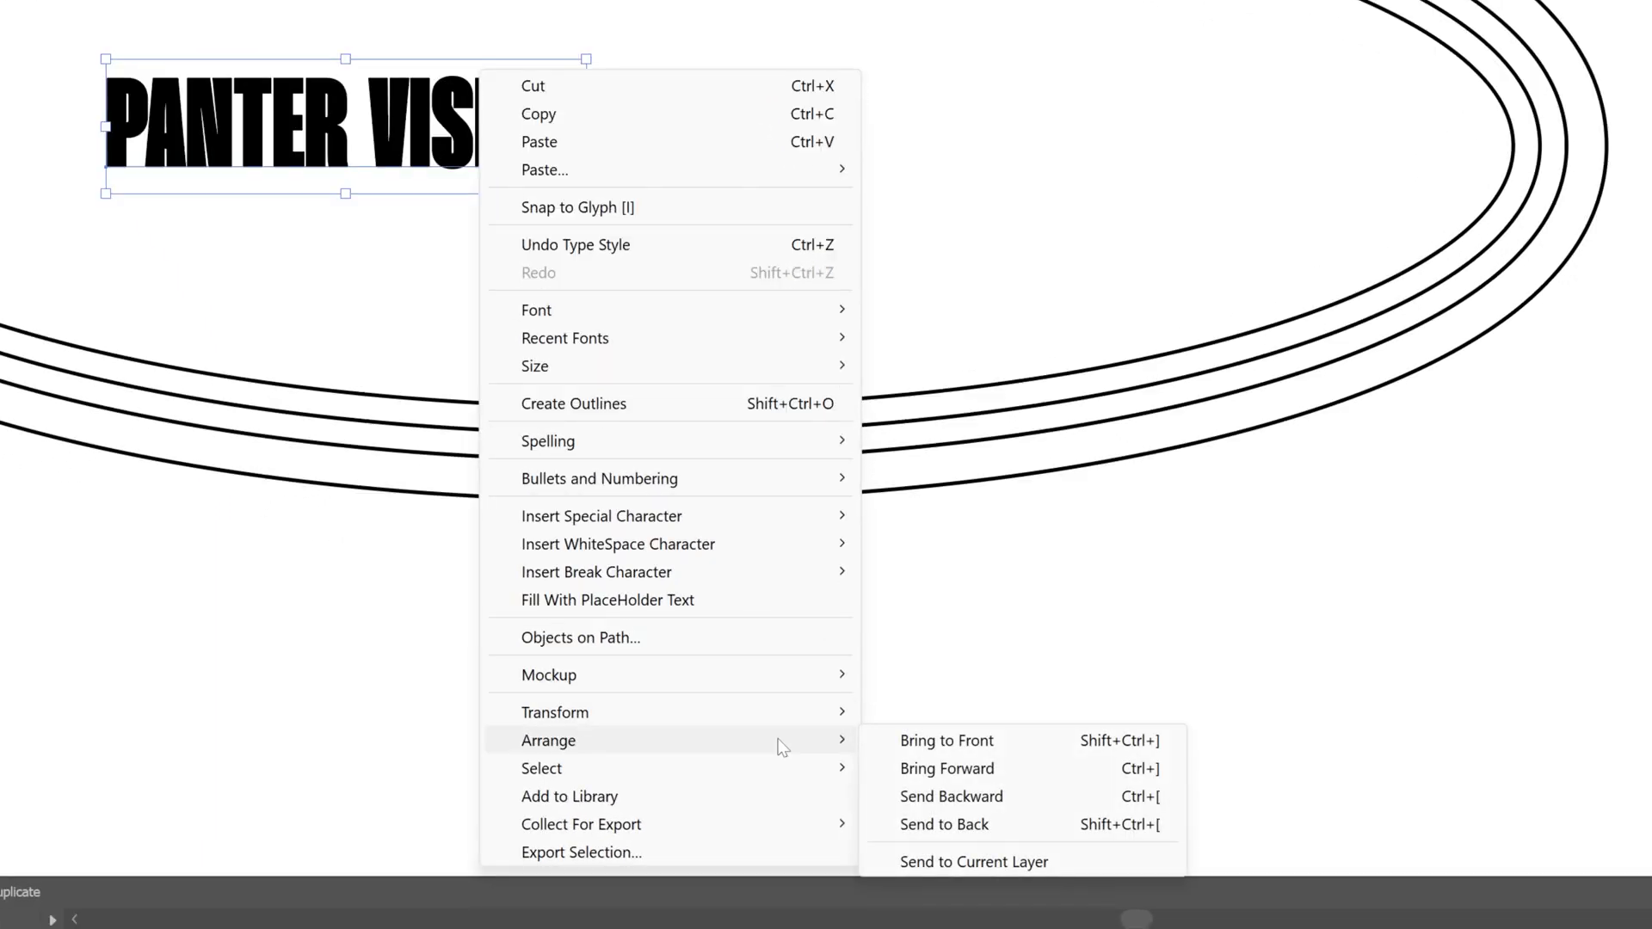
pyautogui.click(964, 826)
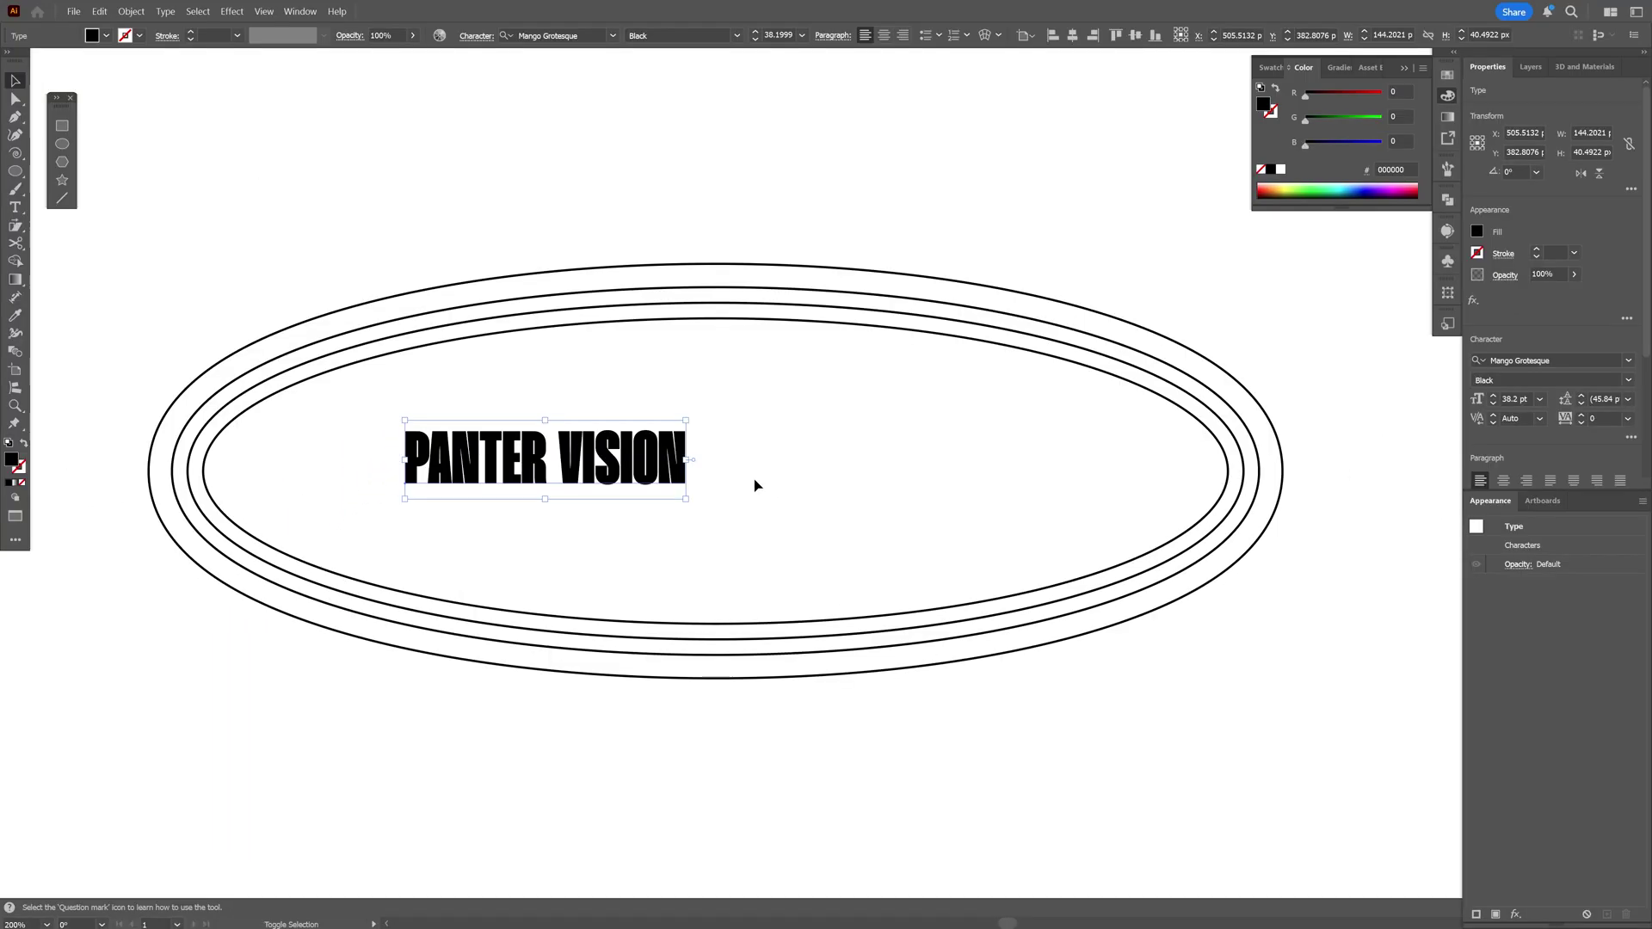
# Step: Envelope-distort the text into the innermost oval with Make with Top Object
pyautogui.keyDown('shift'); pyautogui.click(727, 324); pyautogui.keyUp('shift')
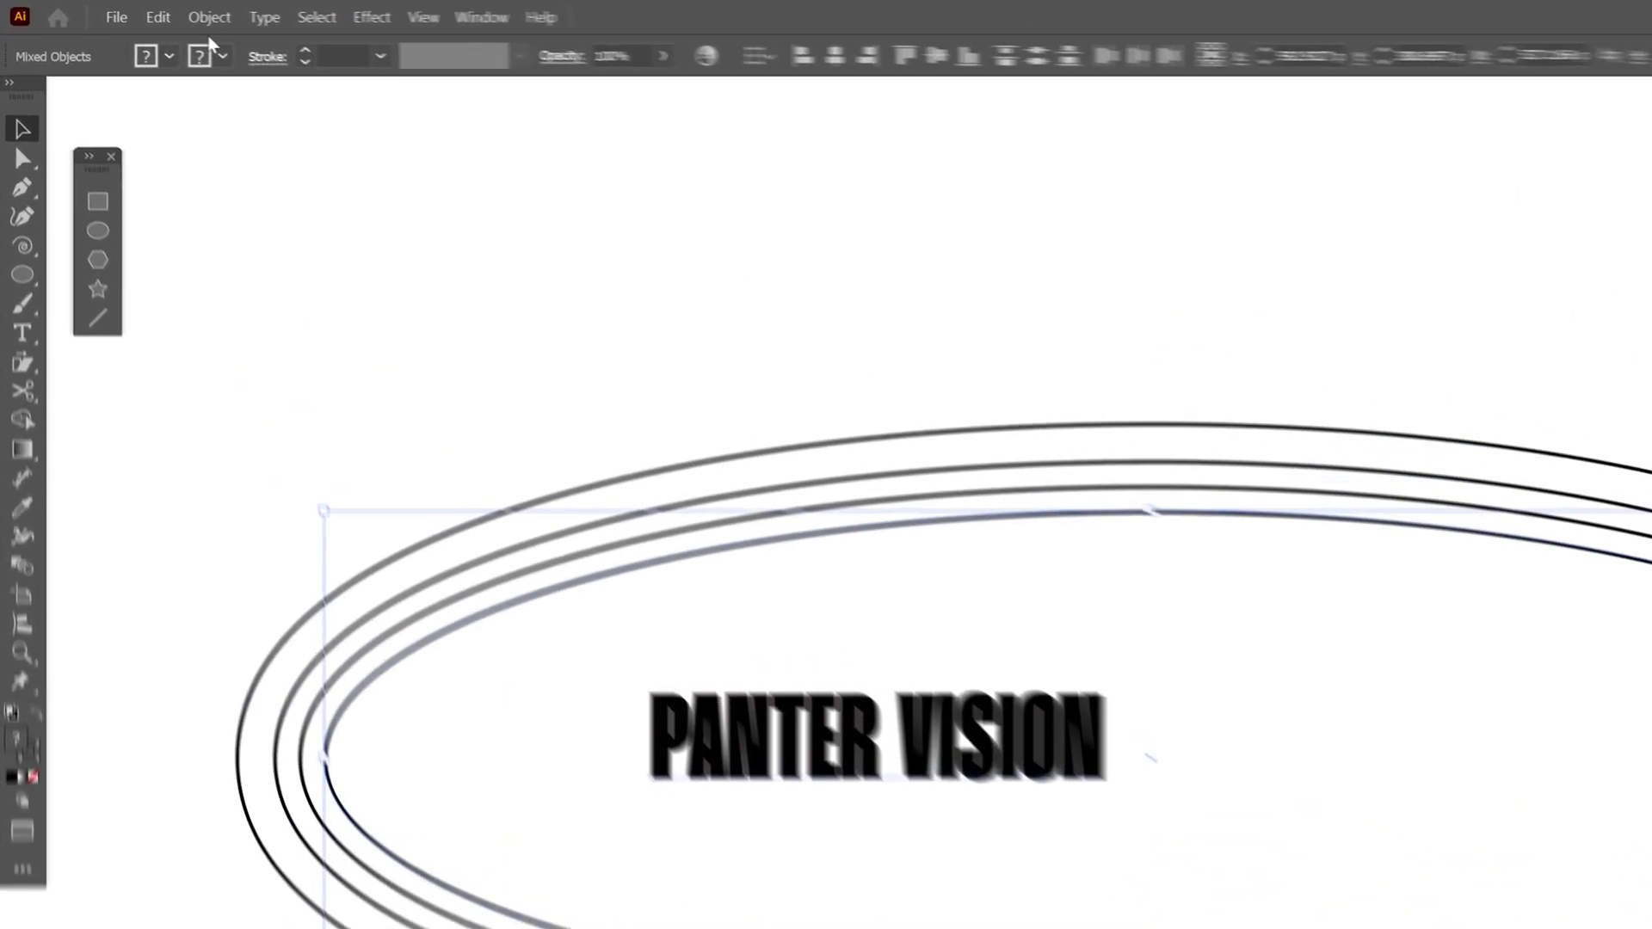
pyautogui.click(131, 12)
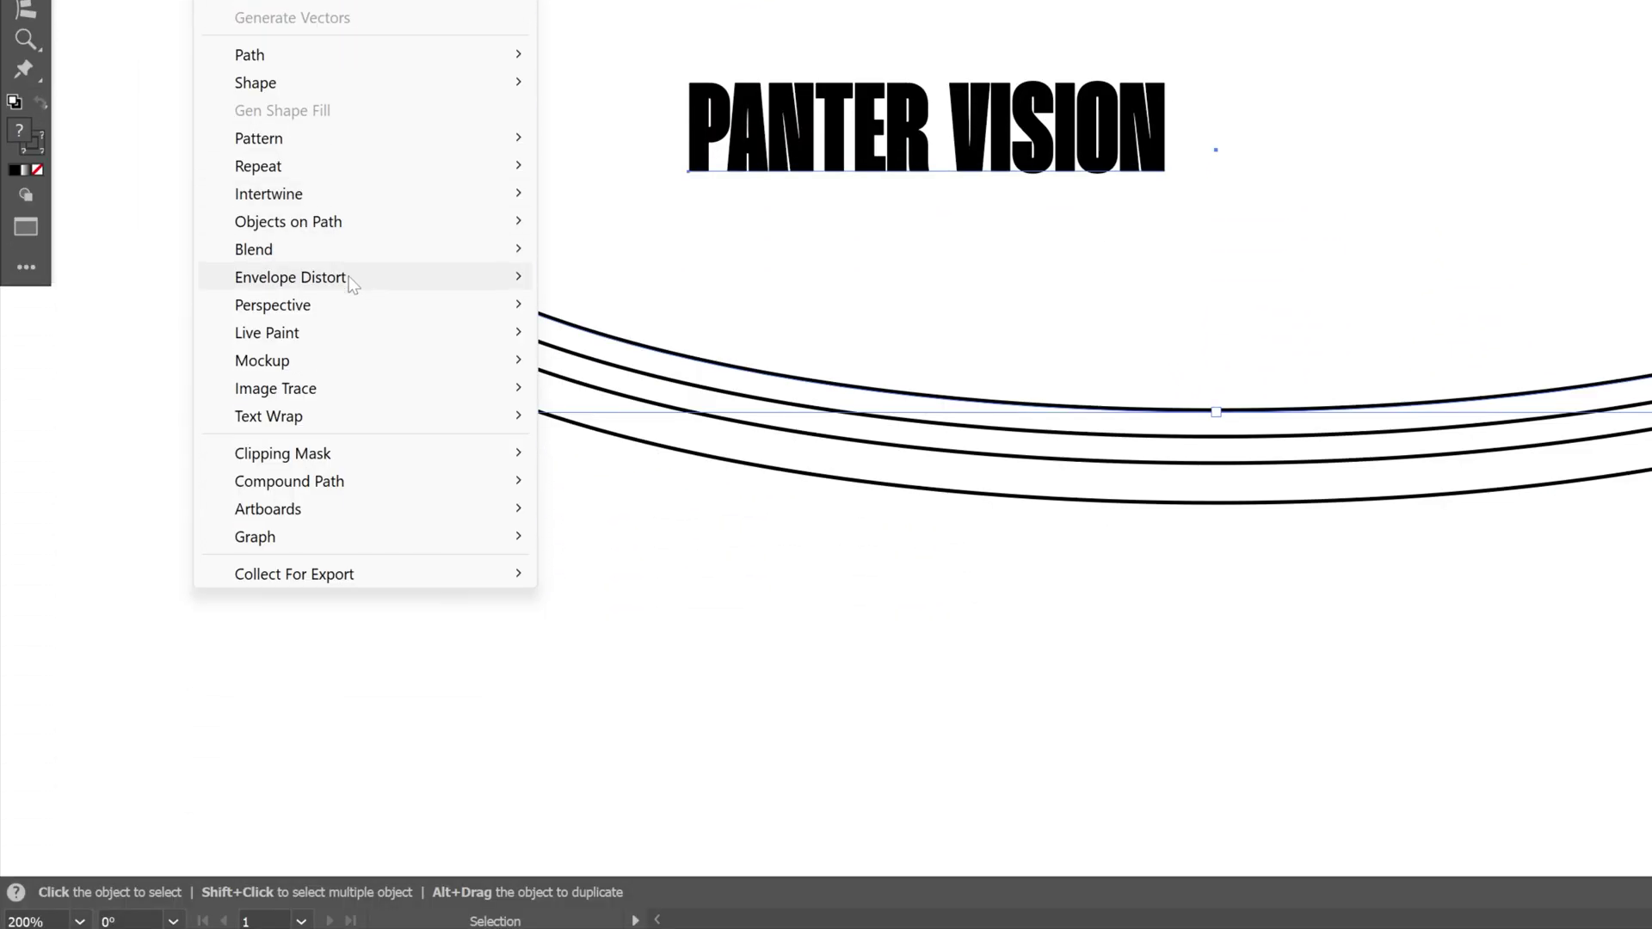
pyautogui.moveTo(351, 926)
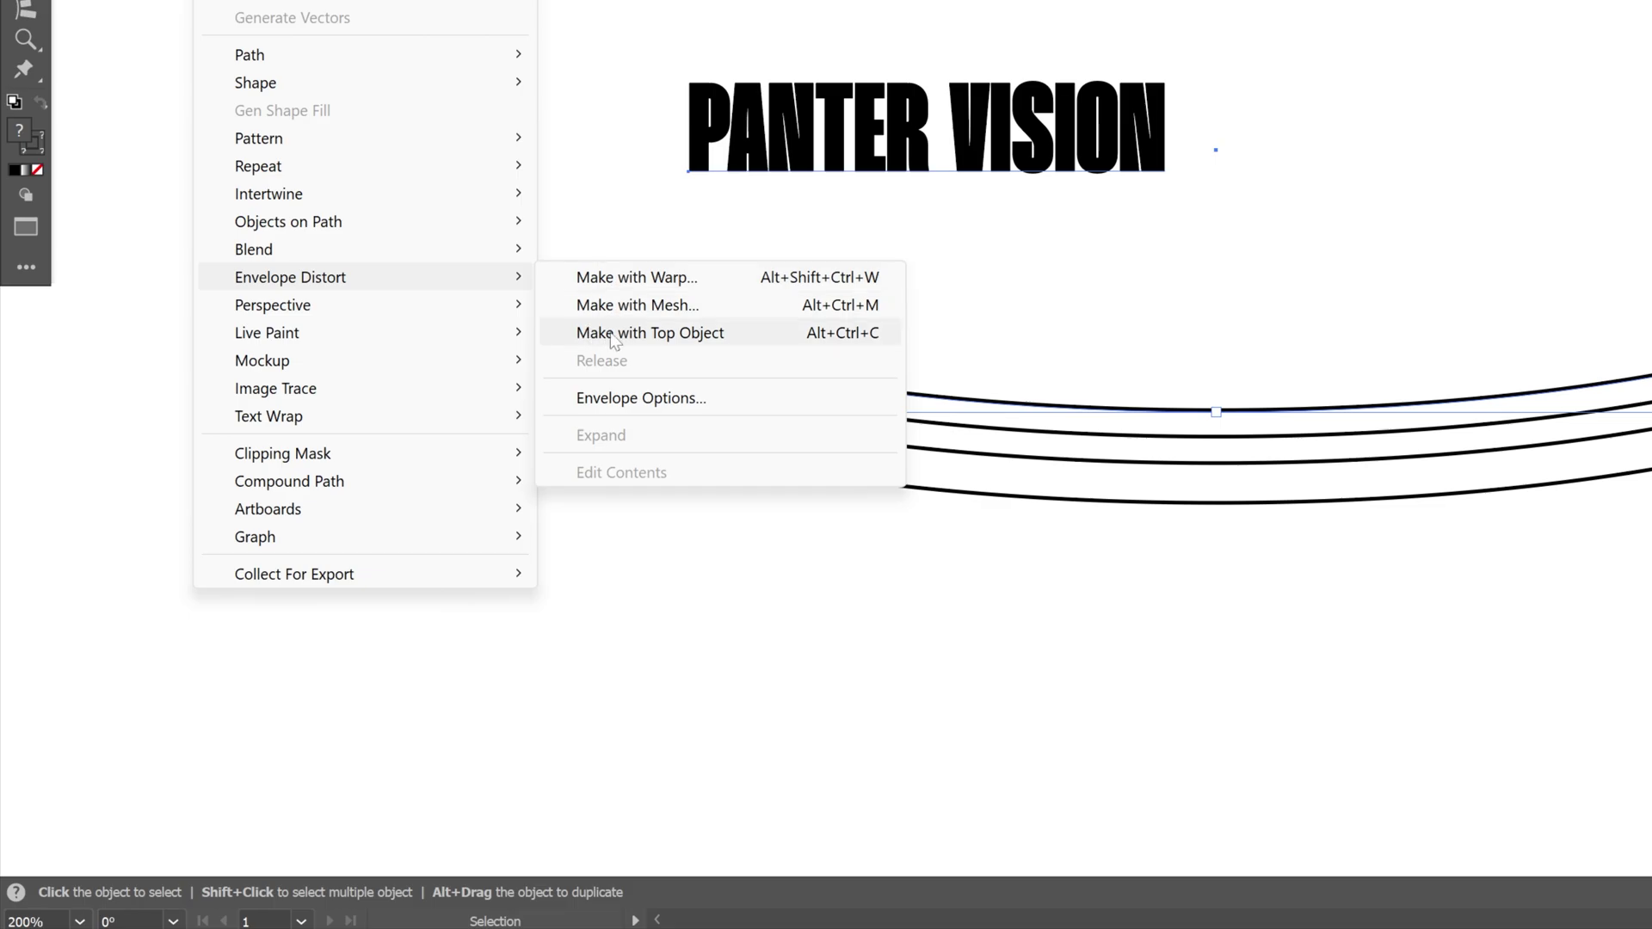
pyautogui.click(740, 333)
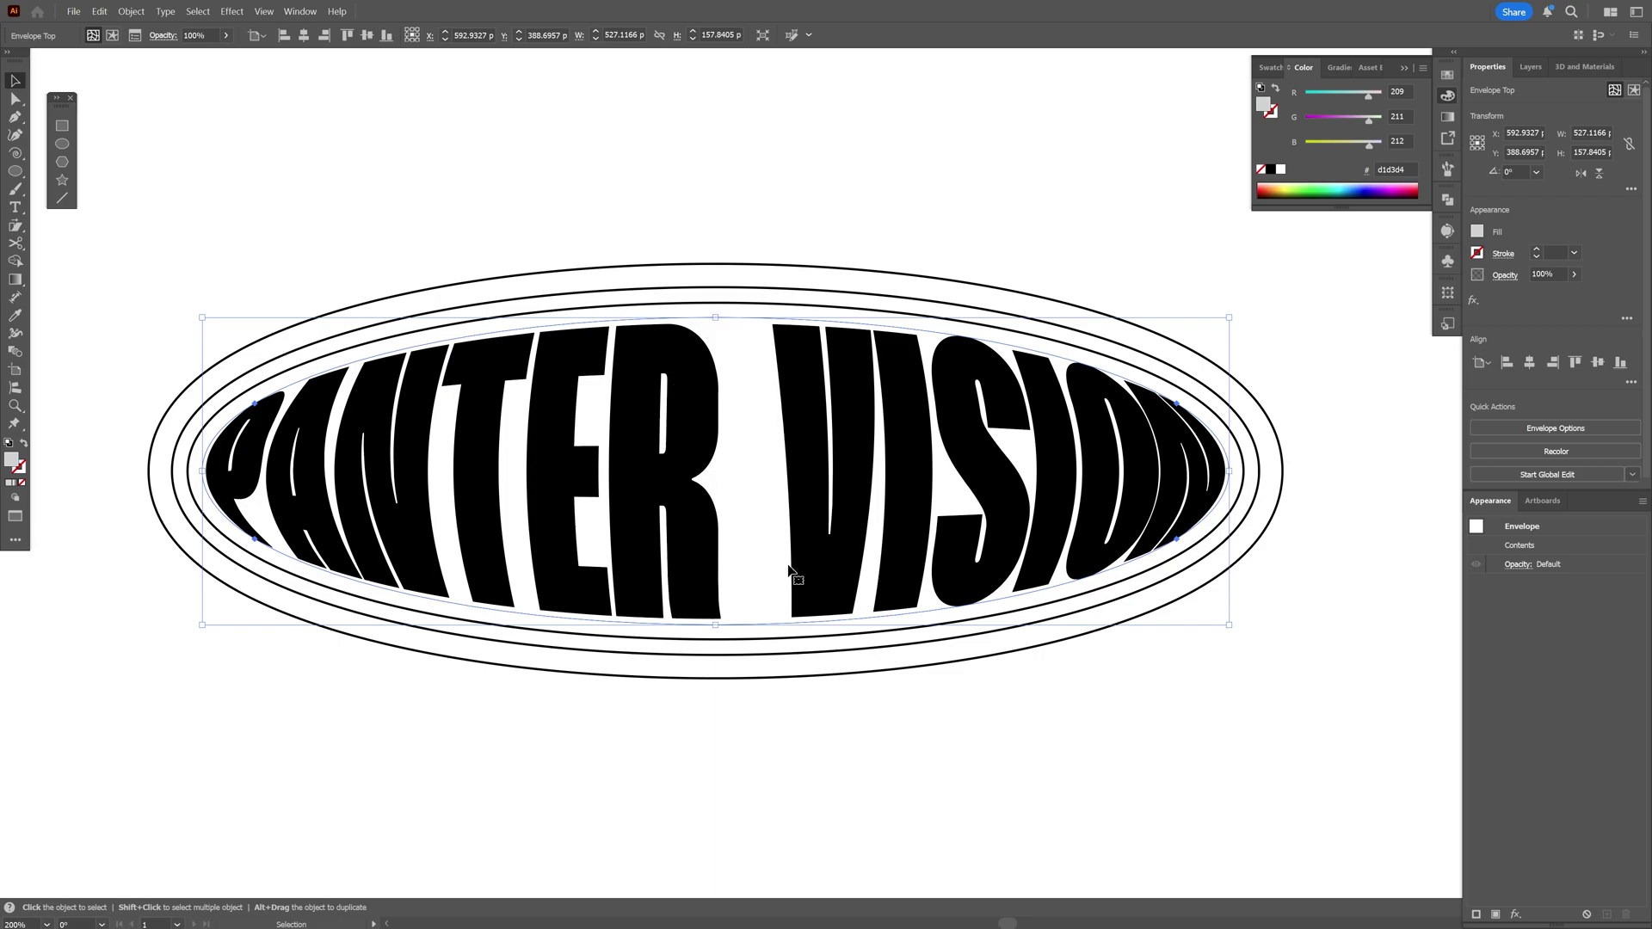
# Step: Edit the enveloped text and kern the gap between PANTER and VISION down to -60
pyautogui.doubleClick(751, 475)
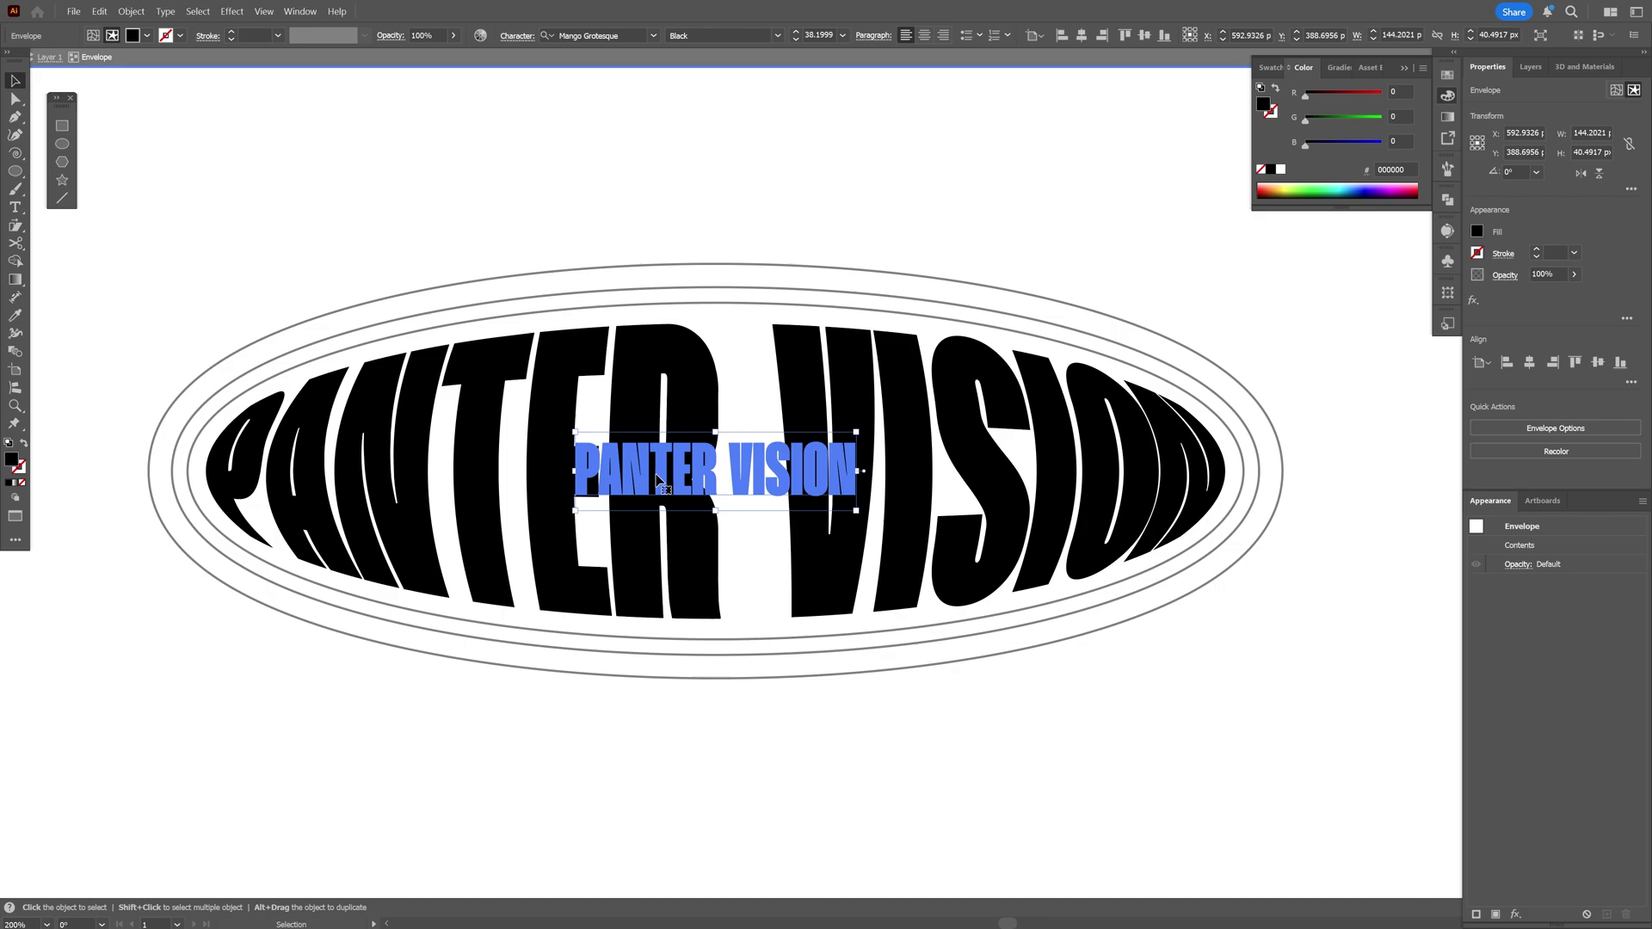
pyautogui.doubleClick(730, 473)
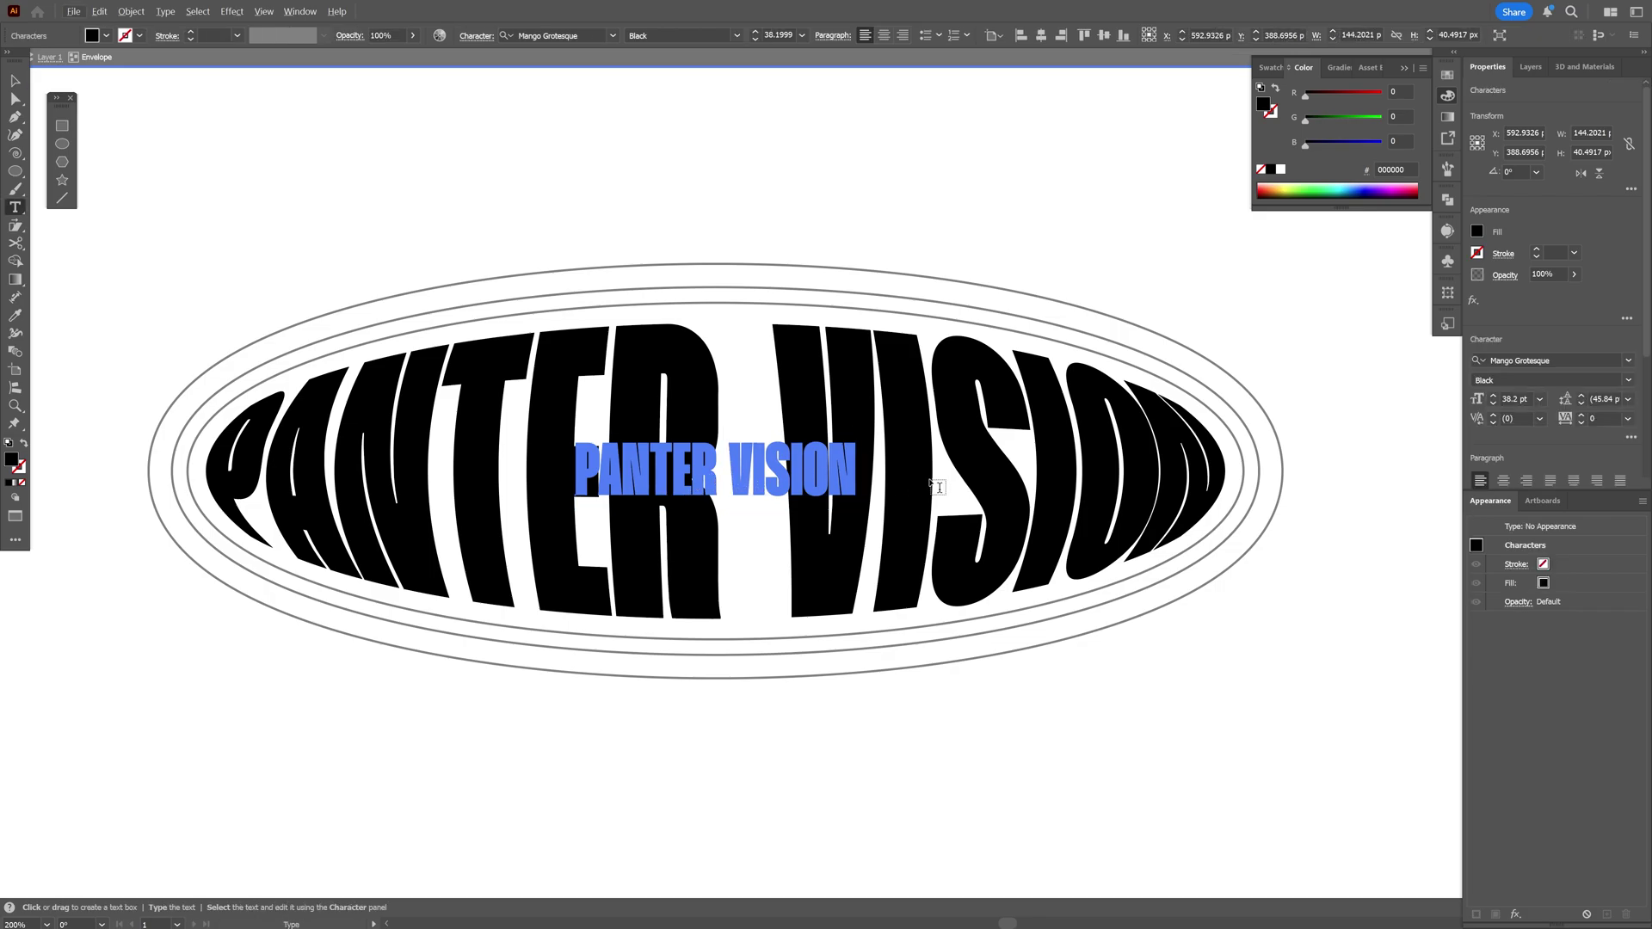
pyautogui.press('space')
pyautogui.hotkey('alt', 'Left')
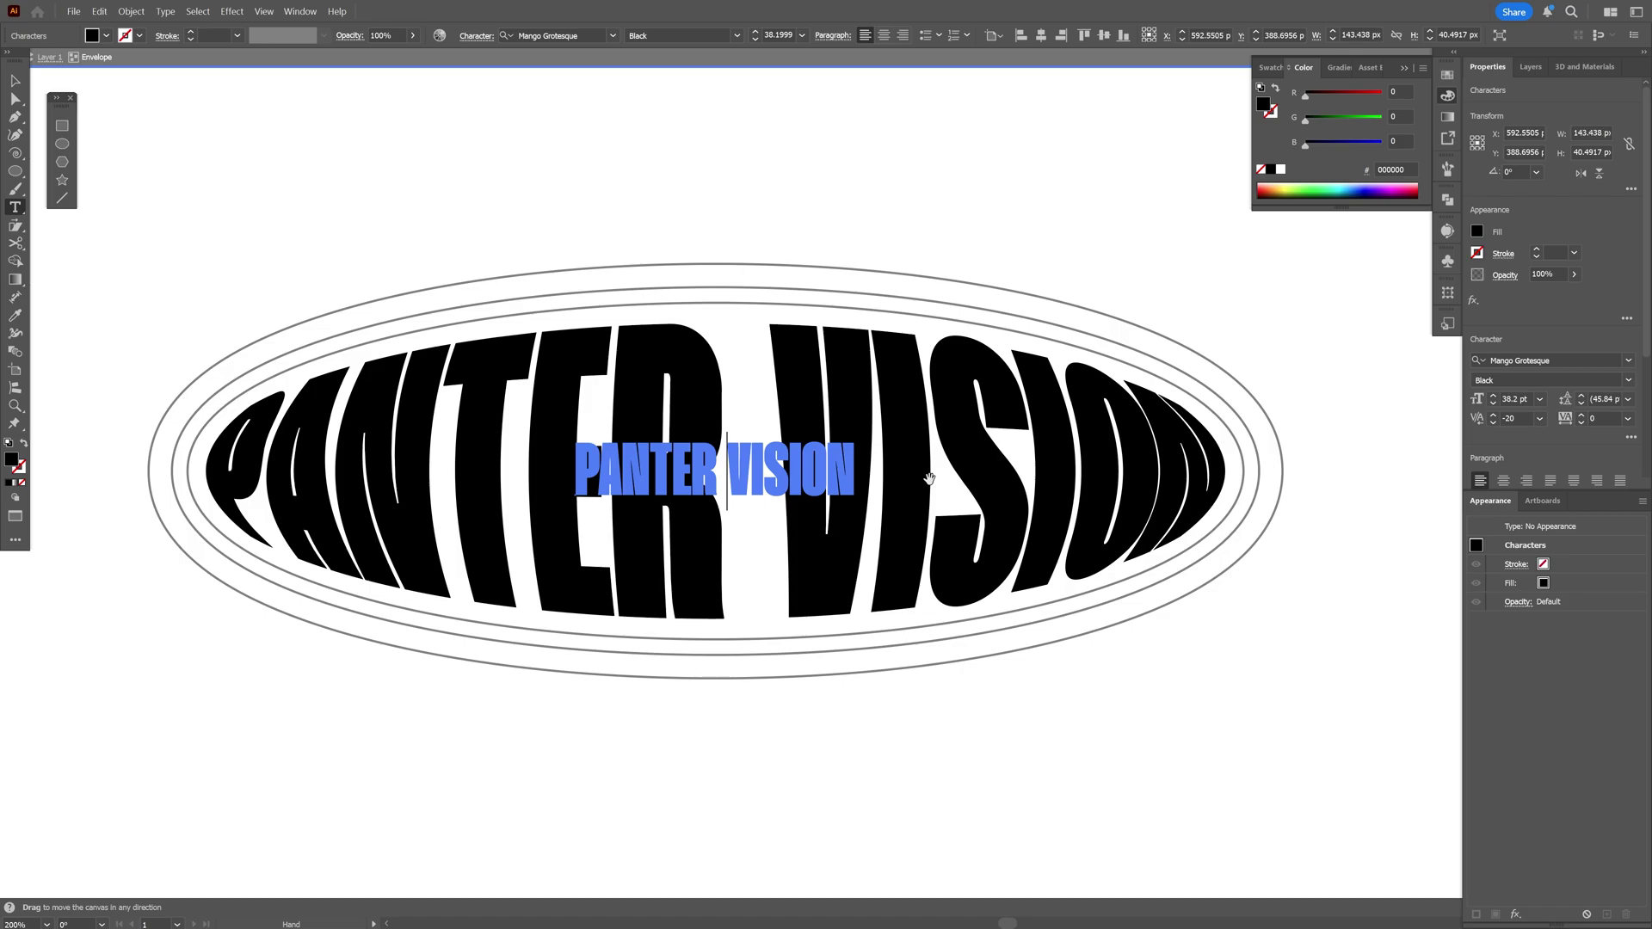
pyautogui.hotkey('alt', 'Left')
pyautogui.hotkey('alt', 'Left')
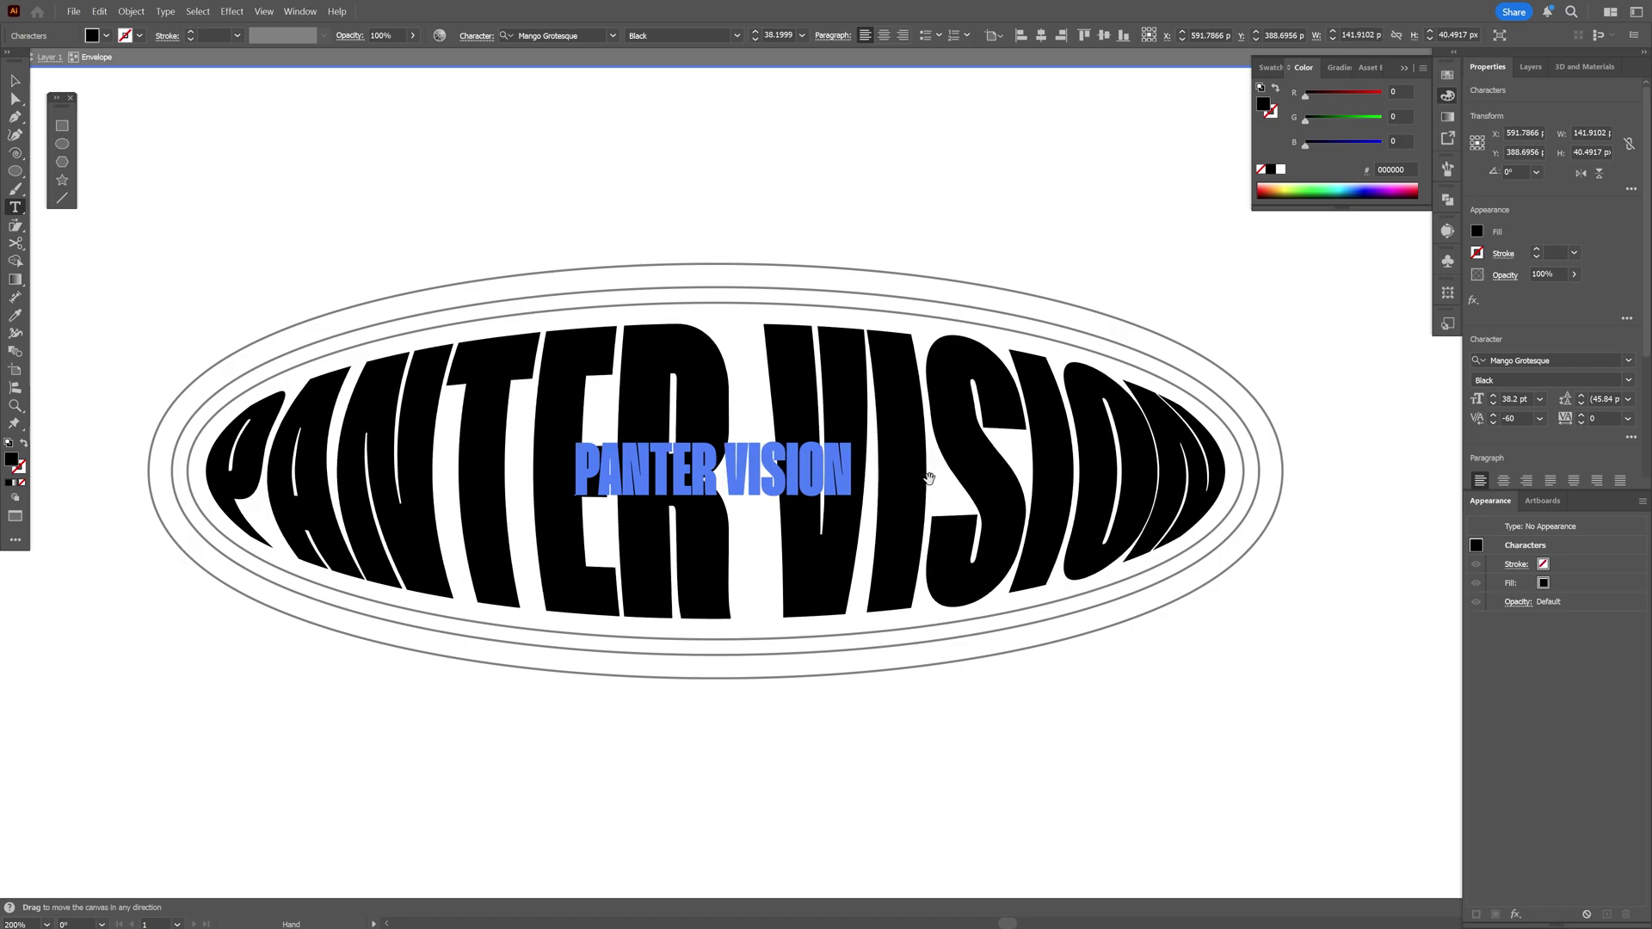
pyautogui.hotkey('alt', 'Left')
# Step: Expand the warped PANTER VISION envelope into plain shapes
pyautogui.press('Escape')
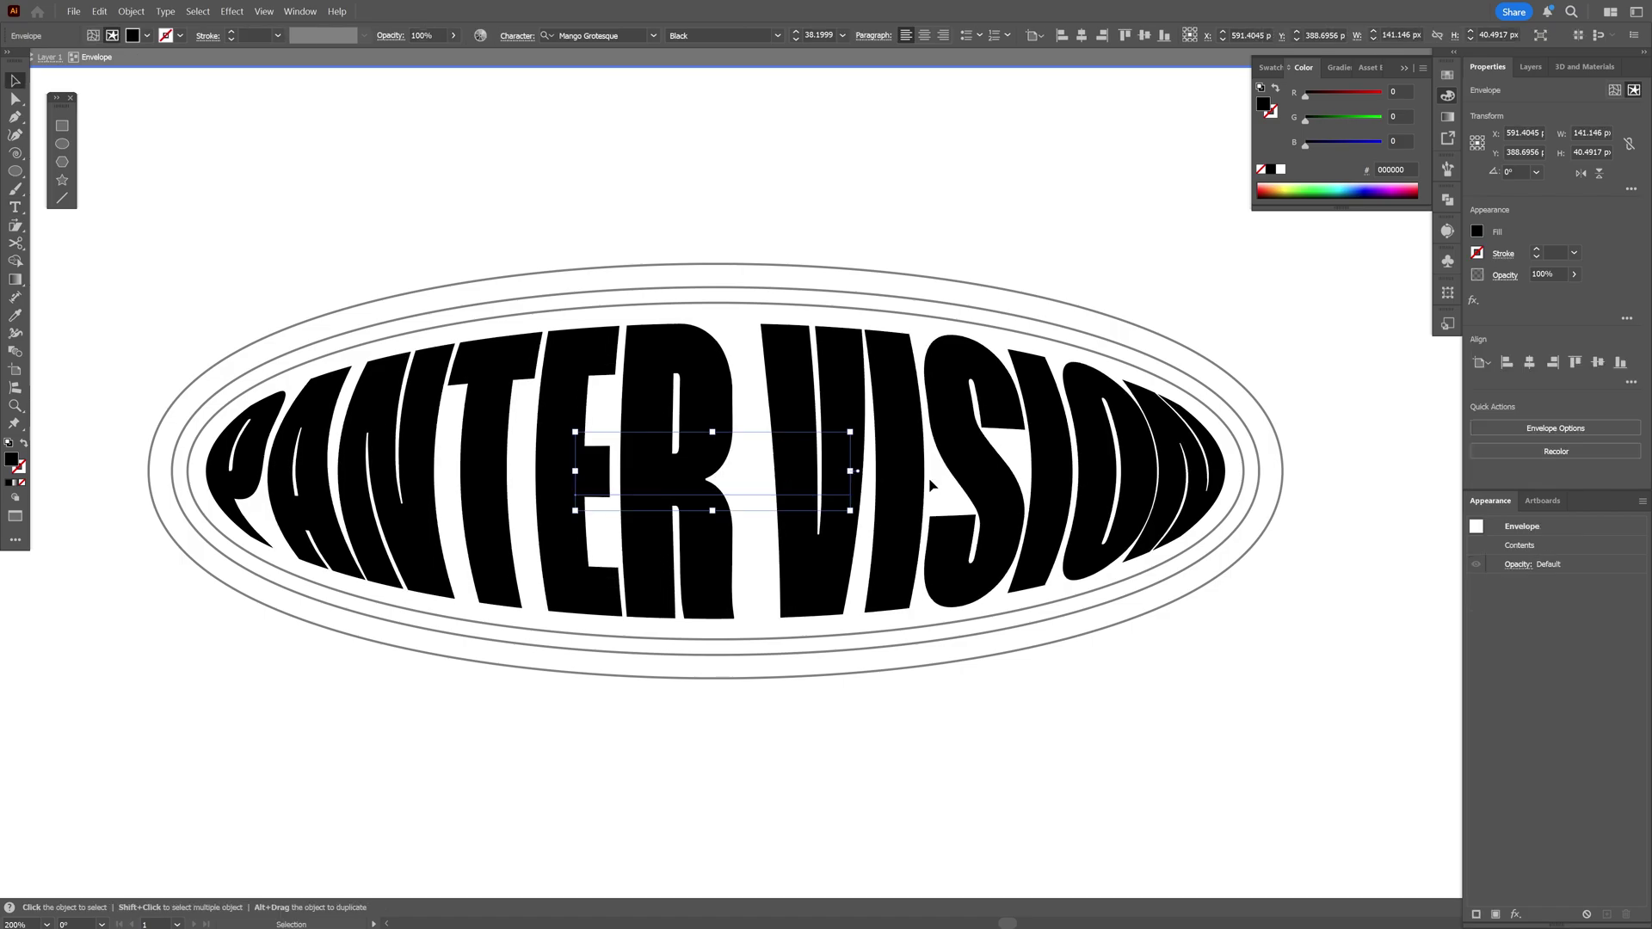
pyautogui.hotkey('ctrl', 'shift', 'p')
pyautogui.click(951, 249)
pyautogui.click(793, 447)
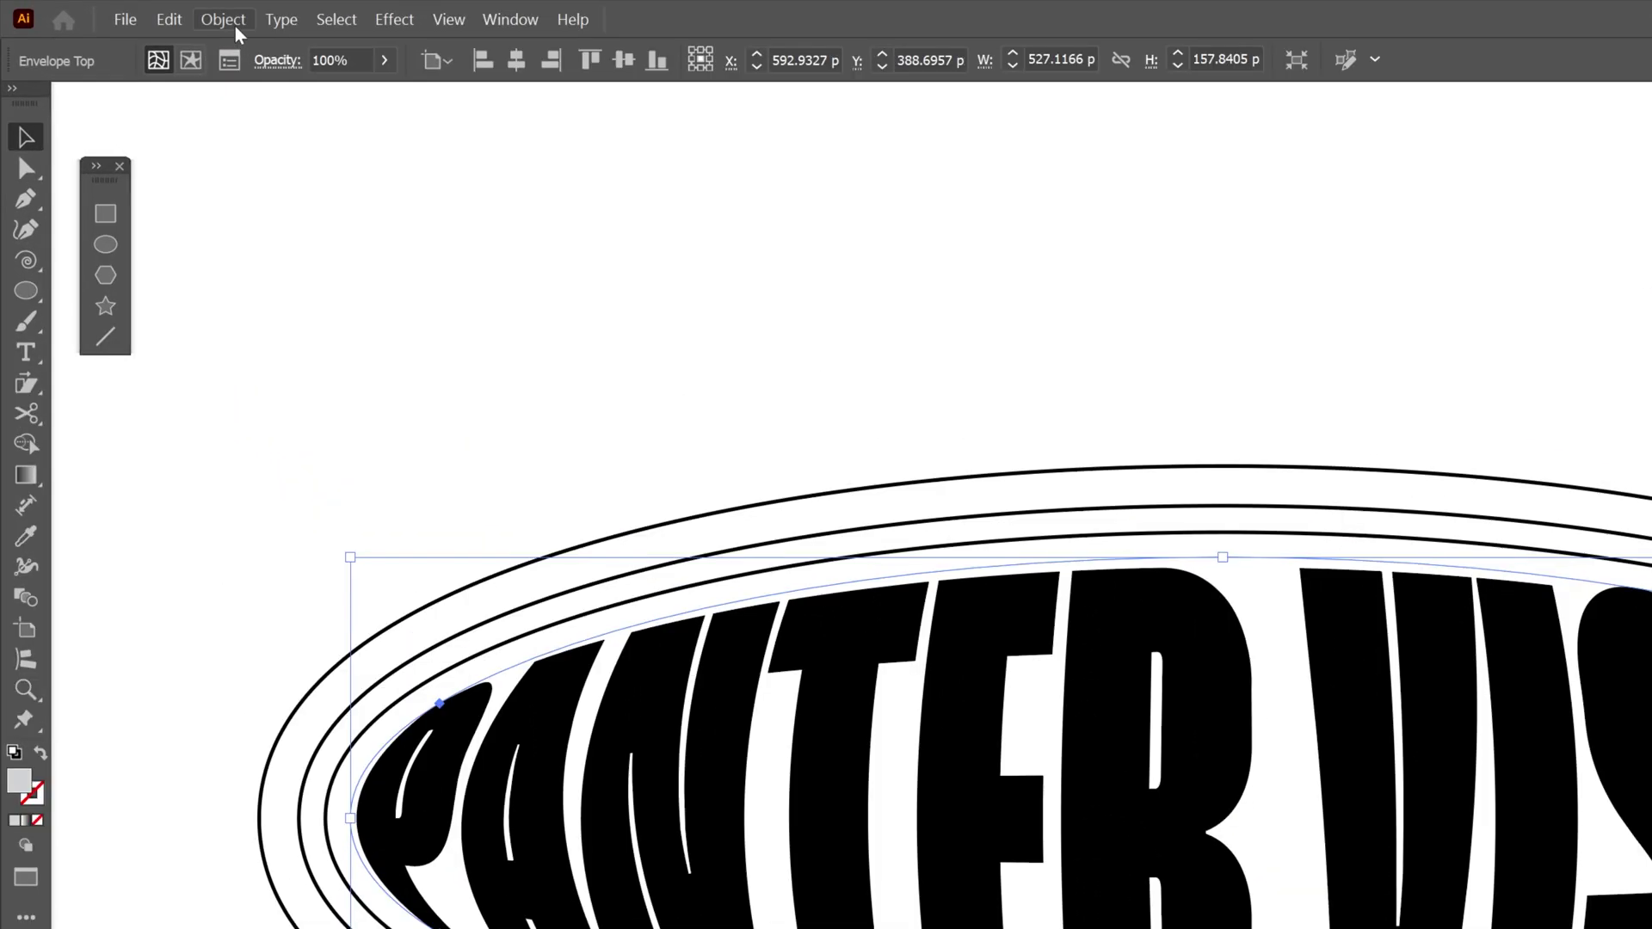
pyautogui.click(235, 26)
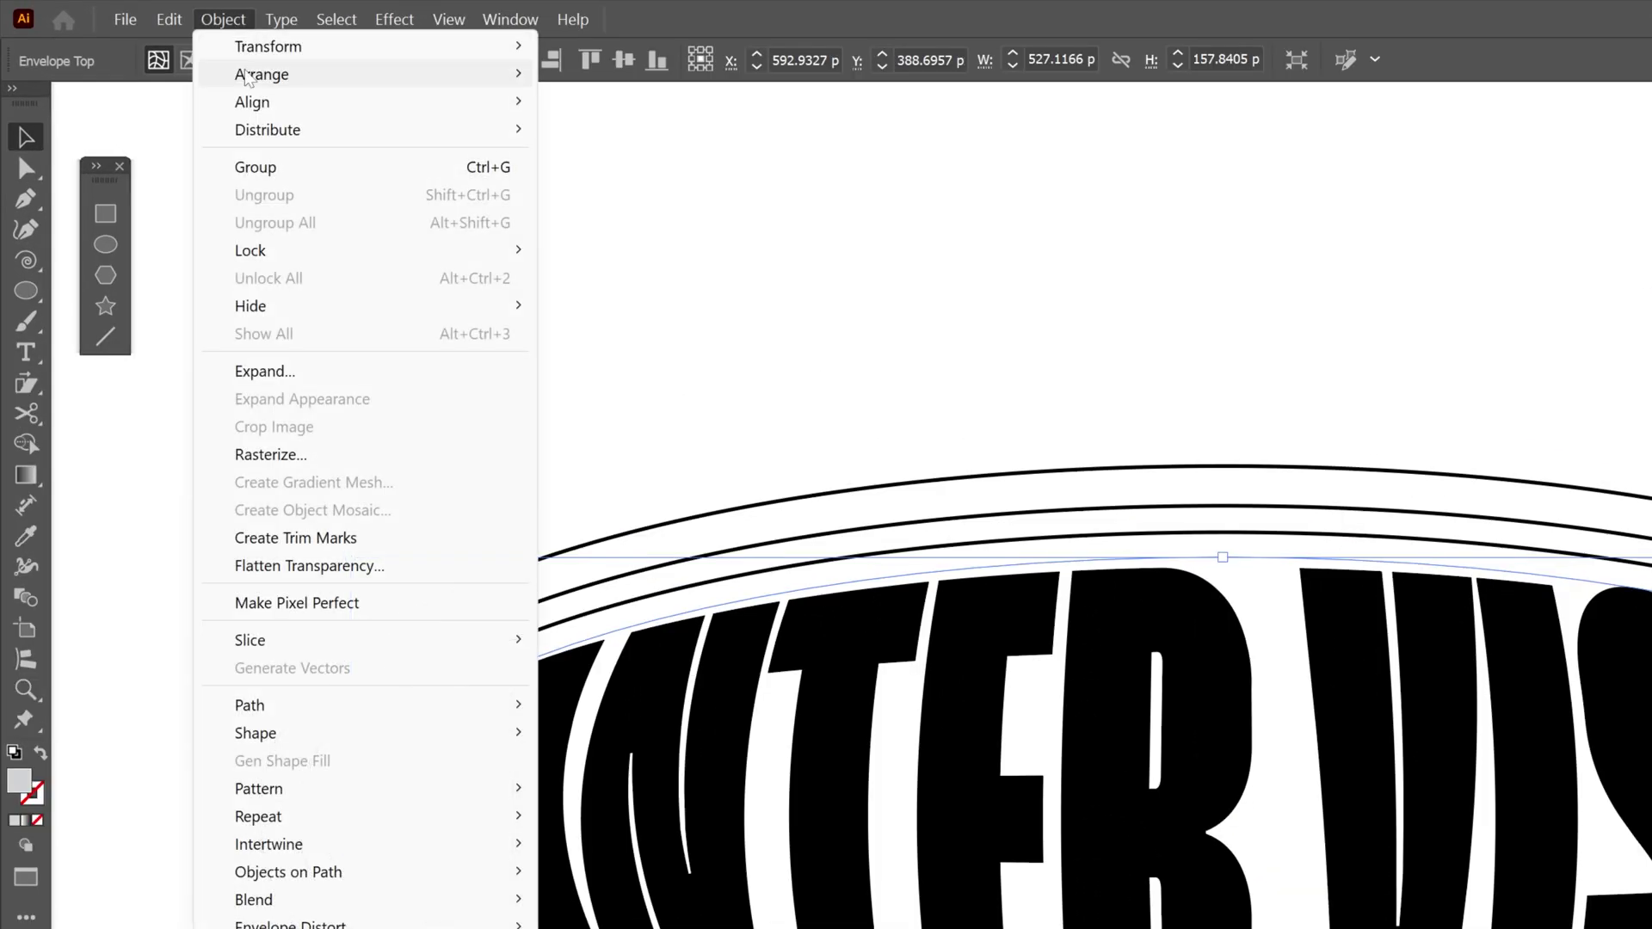
pyautogui.click(308, 368)
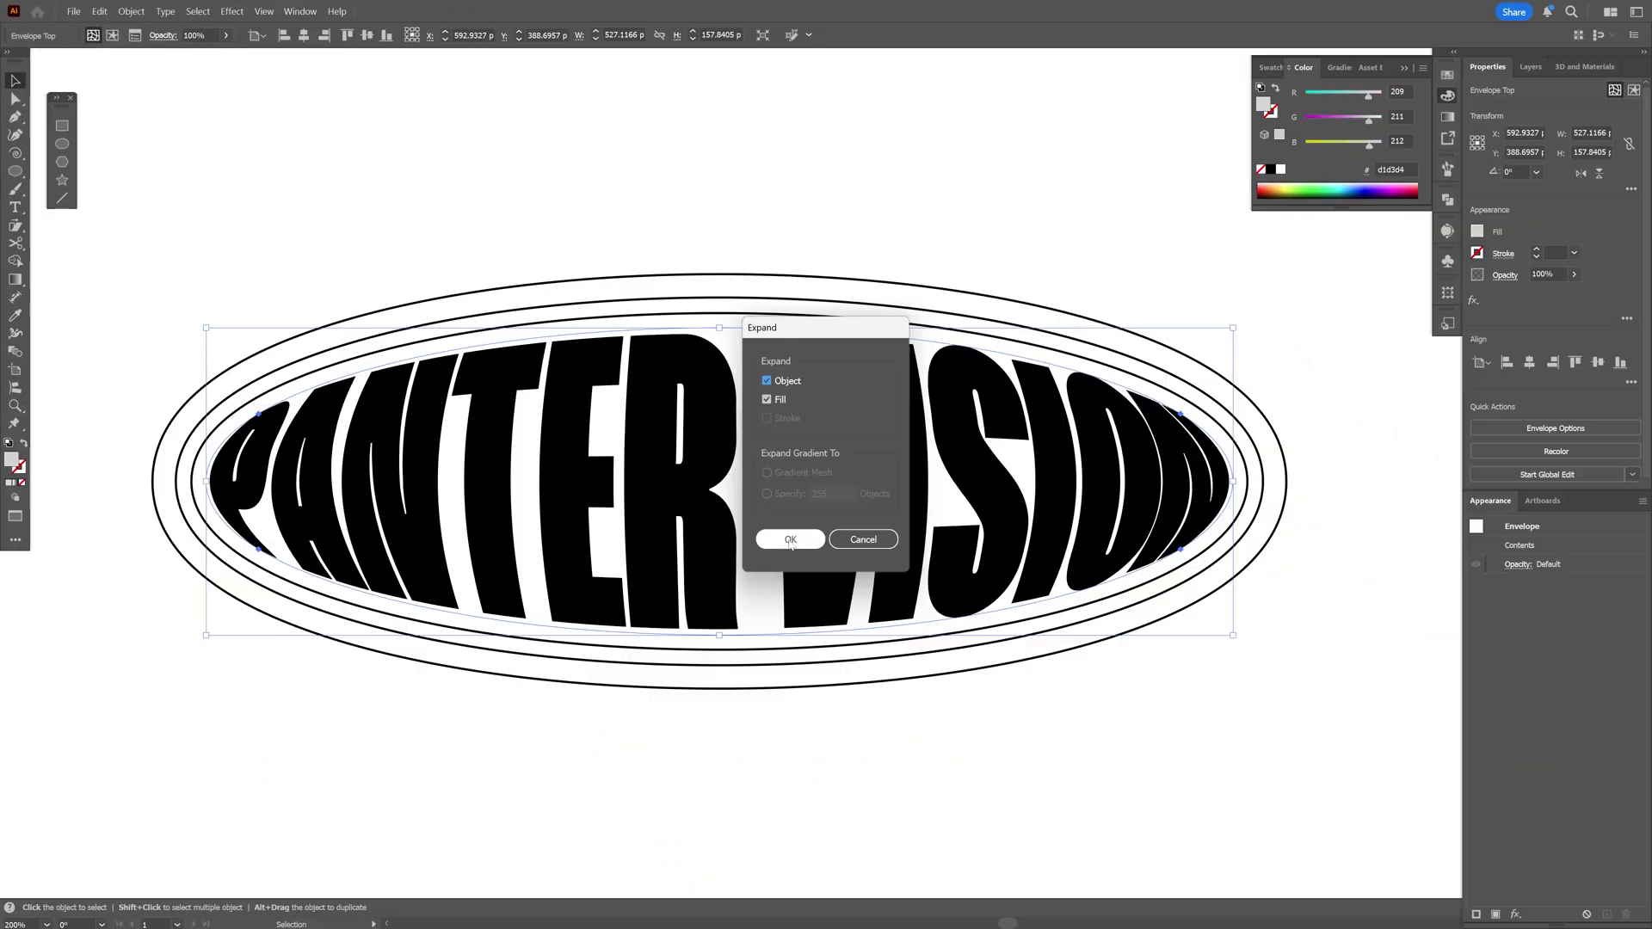
pyautogui.click(789, 539)
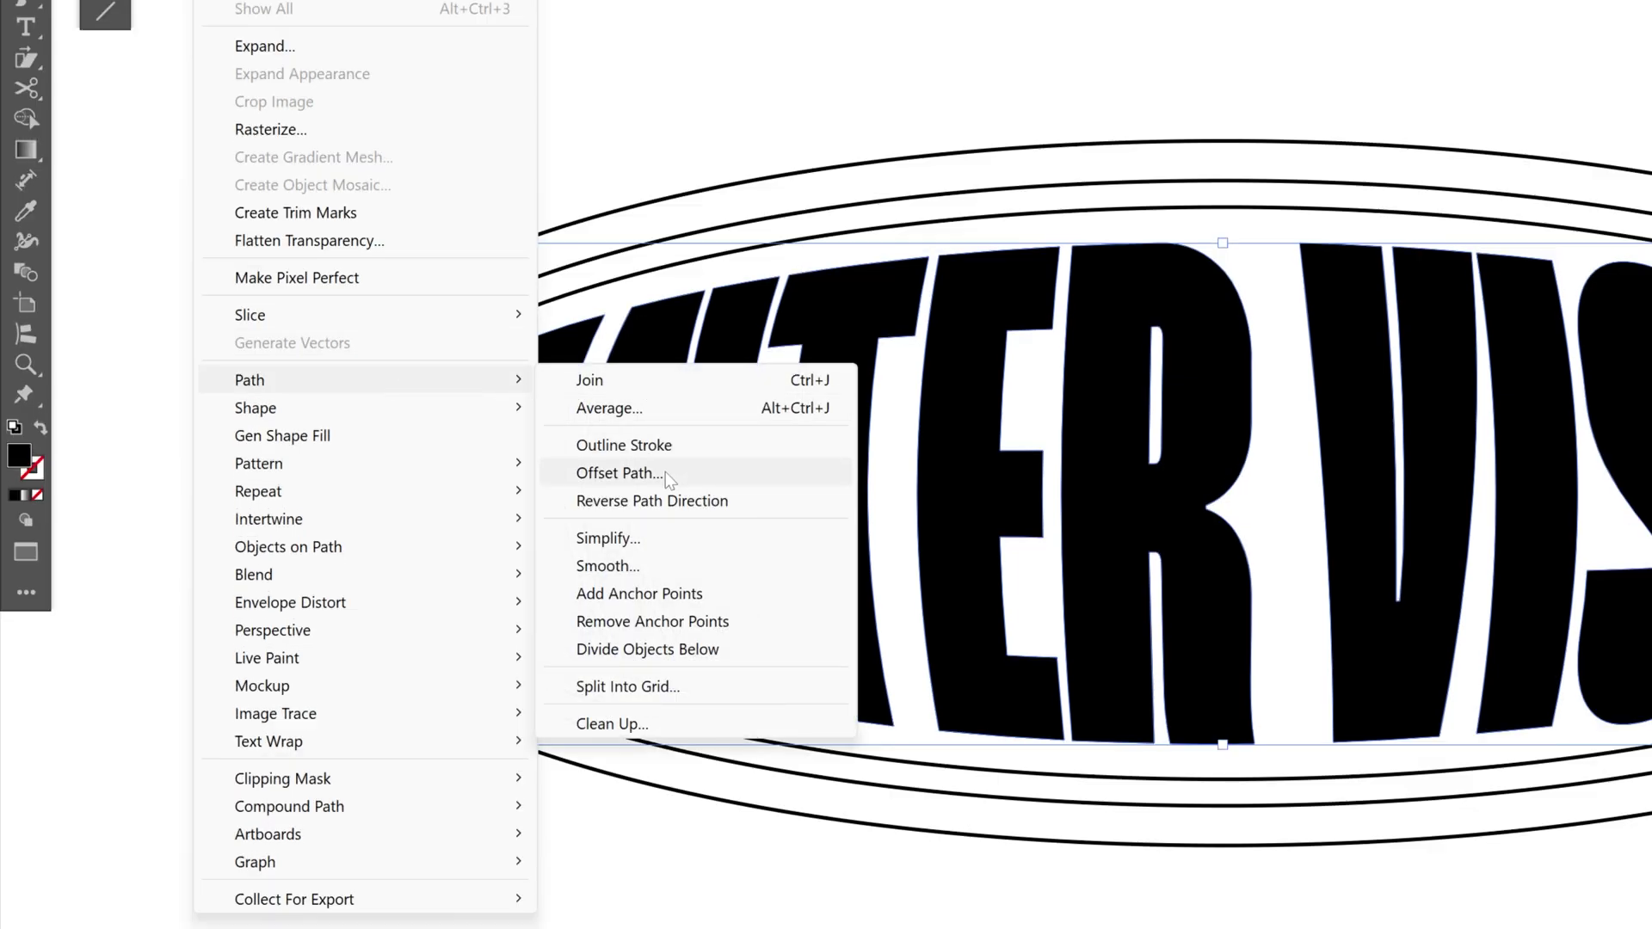
# Step: Apply a -1 px offset path with round joins to the expanded lettering
pyautogui.click(664, 471)
pyautogui.click(953, 391)
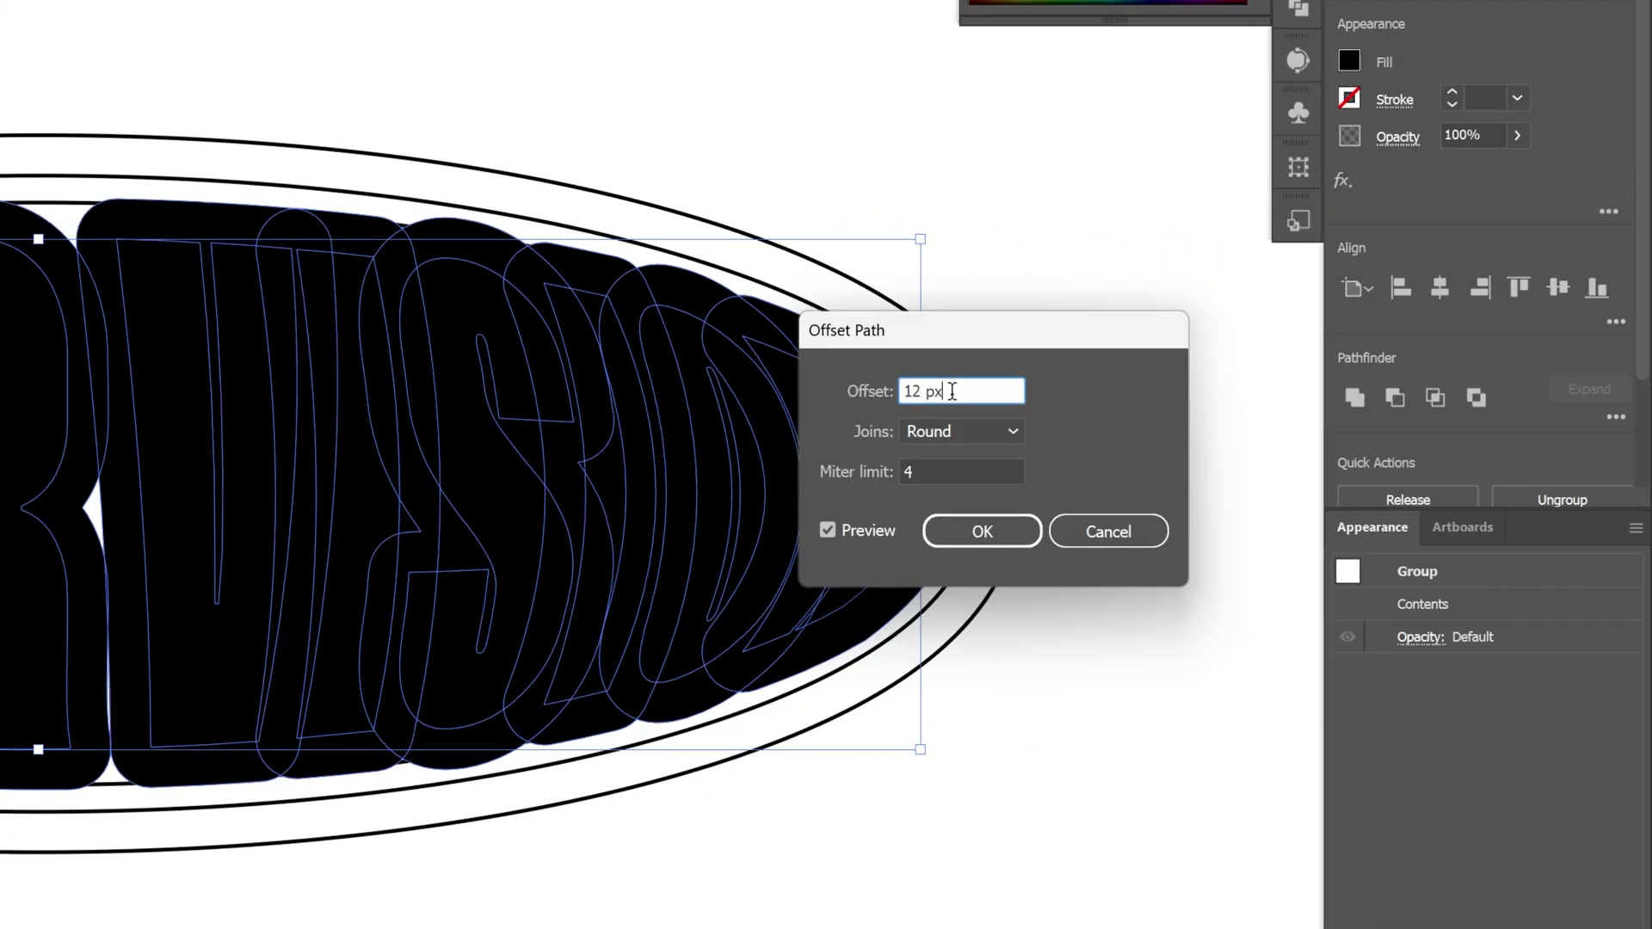
pyautogui.press('Down')
pyautogui.press('Down')
pyautogui.press('Down')
pyautogui.press('Down')
pyautogui.press('Down')
pyautogui.press('Down')
pyautogui.press('Down')
pyautogui.press('Down')
pyautogui.press('Down')
pyautogui.press('Down')
pyautogui.press('Down')
pyautogui.press('Down')
pyautogui.press('Down')
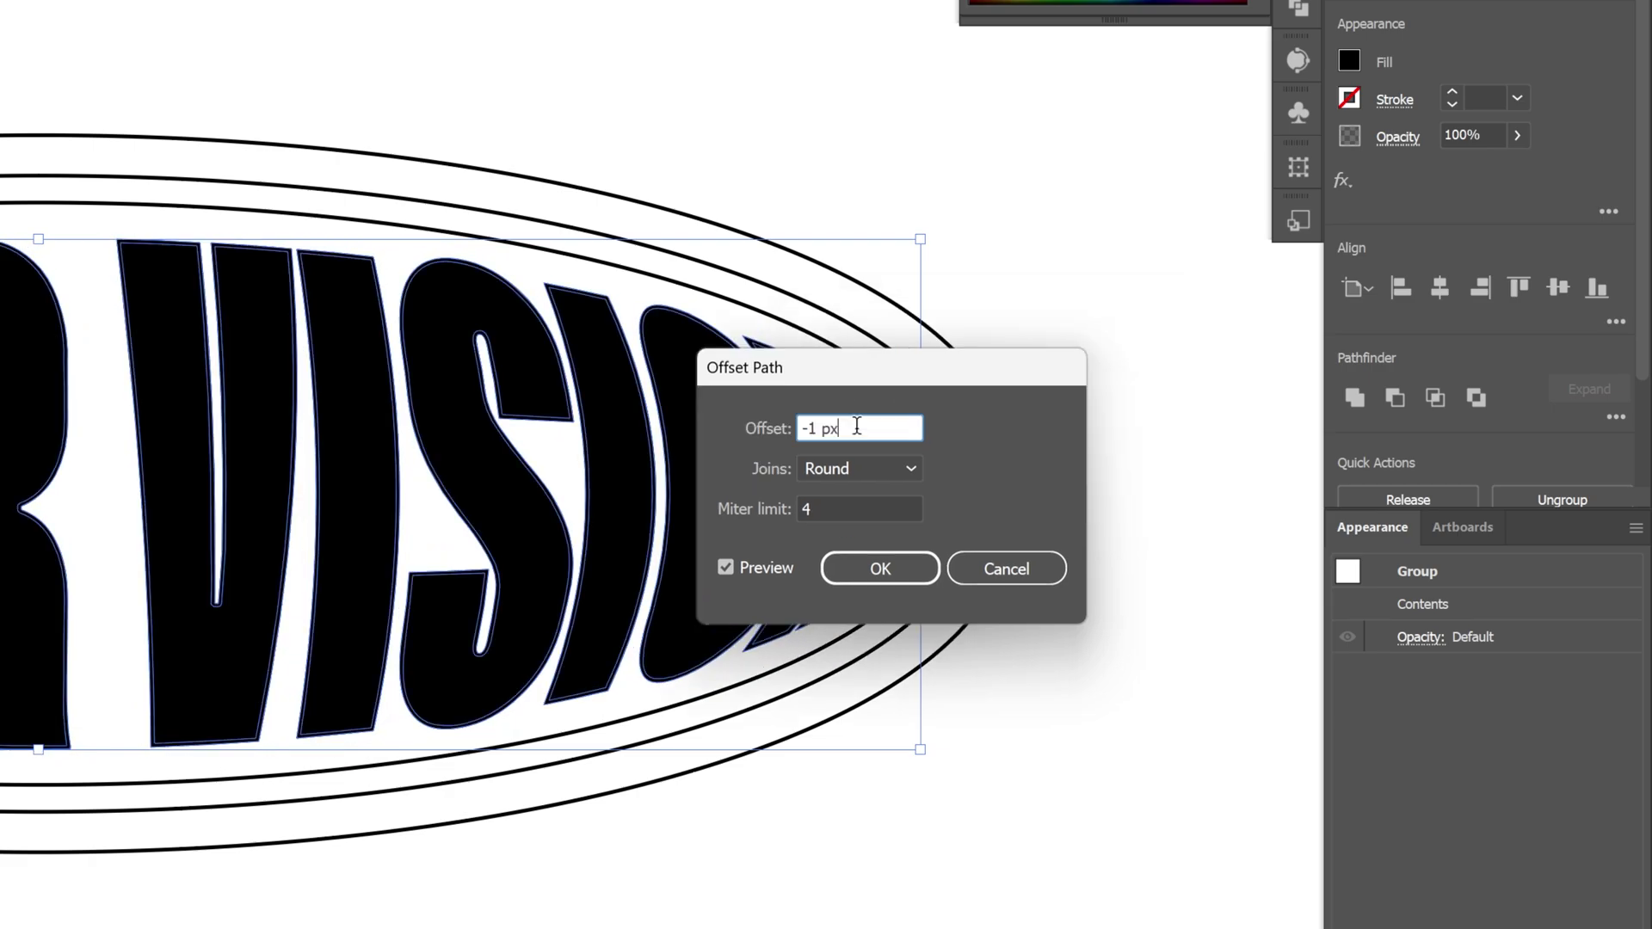
pyautogui.click(882, 568)
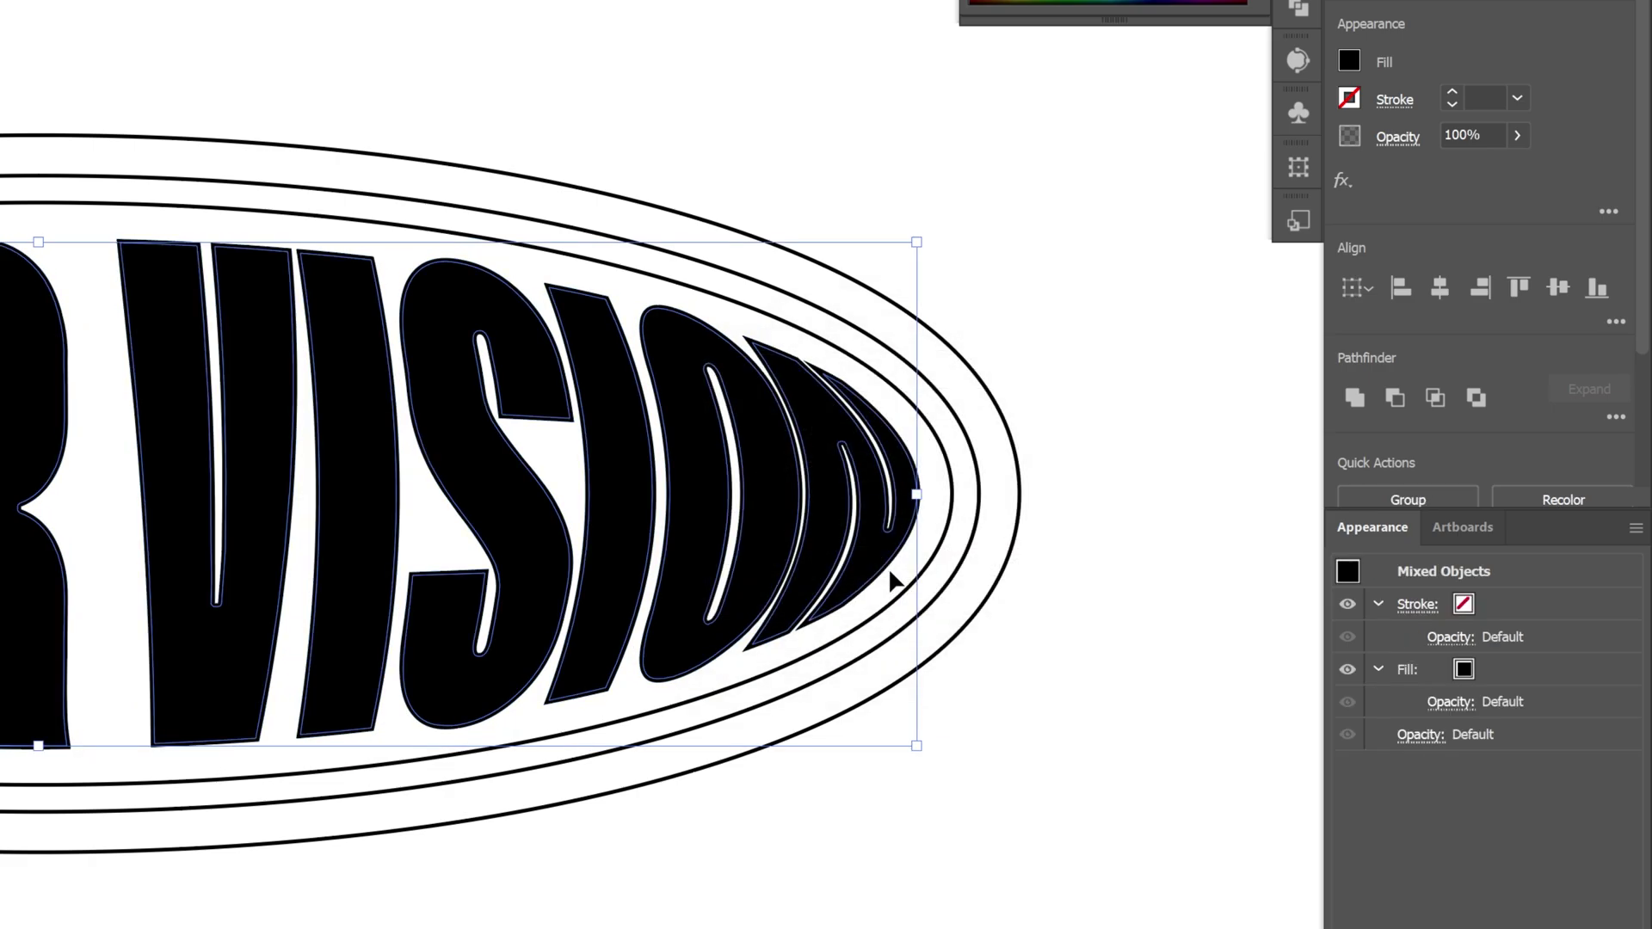
pyautogui.click(1008, 709)
# Step: Ungroup all the expanded lettering into separate shapes
pyautogui.click(766, 469)
pyautogui.rightClick(765, 464)
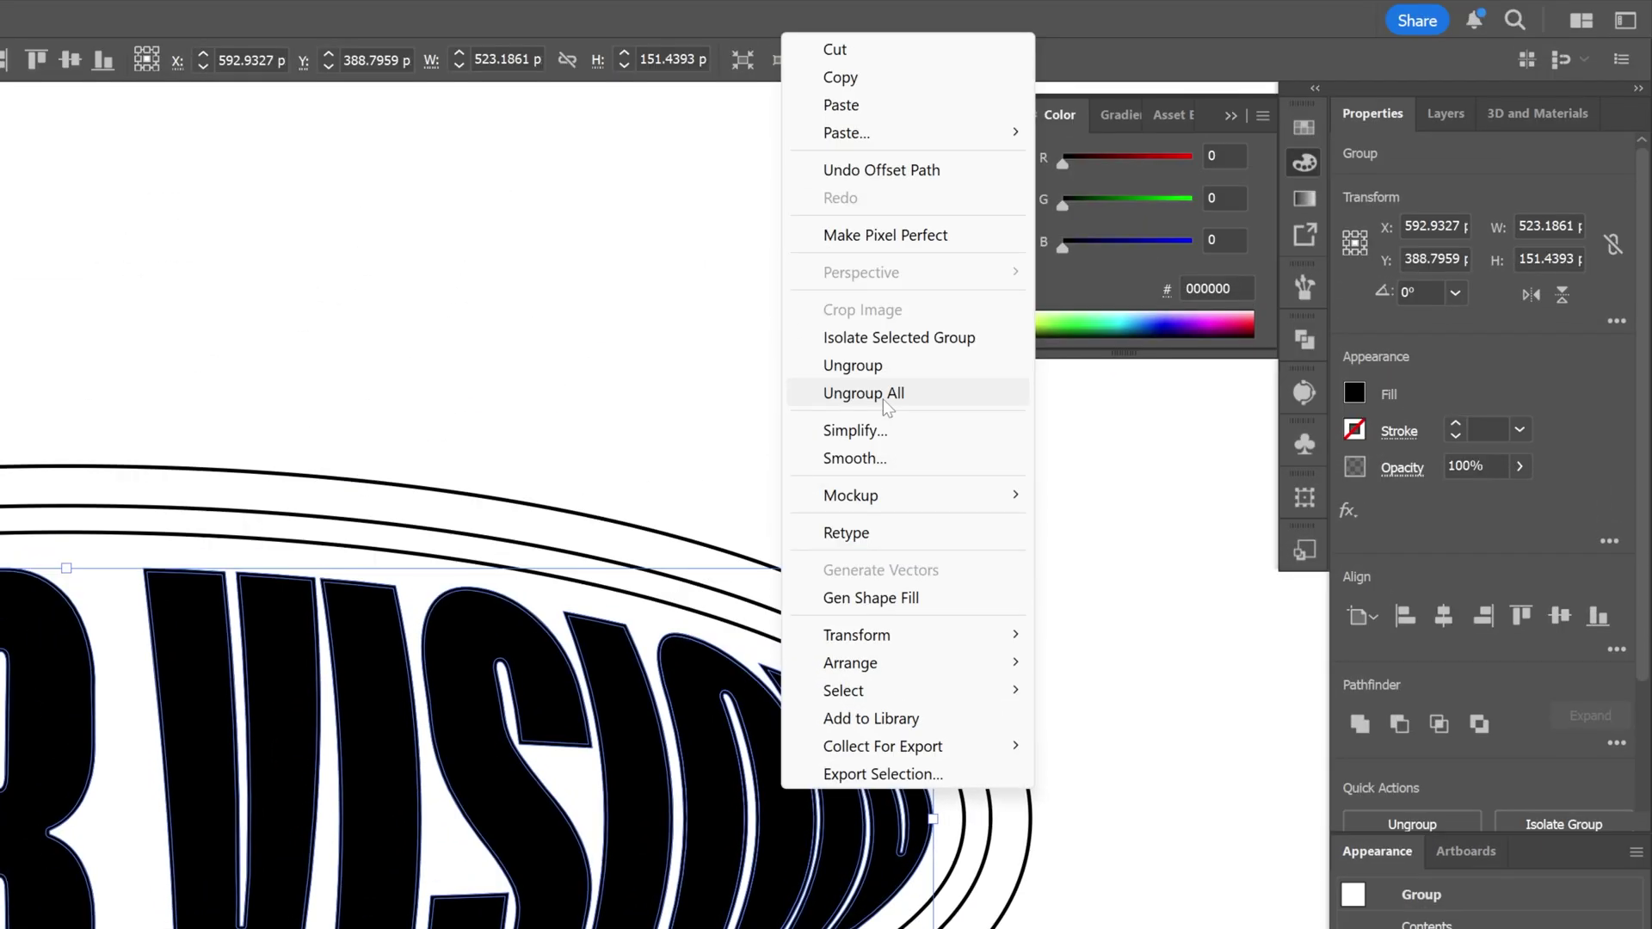
pyautogui.click(883, 393)
# Step: Zoom in to inspect a spiky letter piece, undo the test move, and zoom back out
pyautogui.scroll(5, 654, 629)
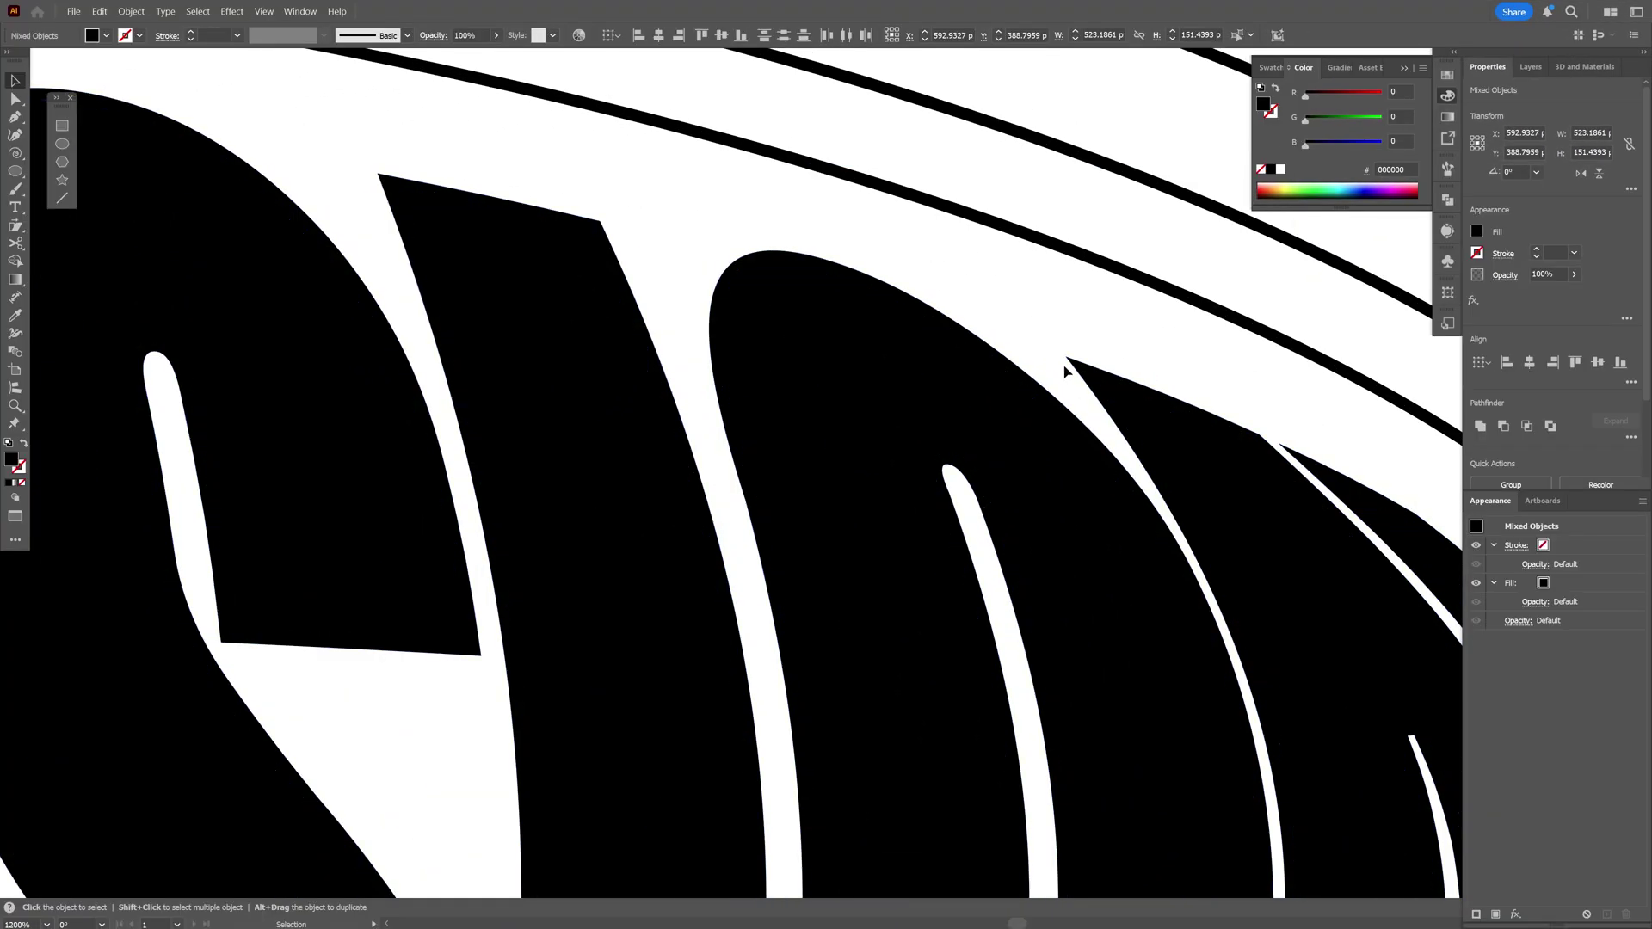
pyautogui.moveTo(1087, 375); pyautogui.dragTo(1020, 295)
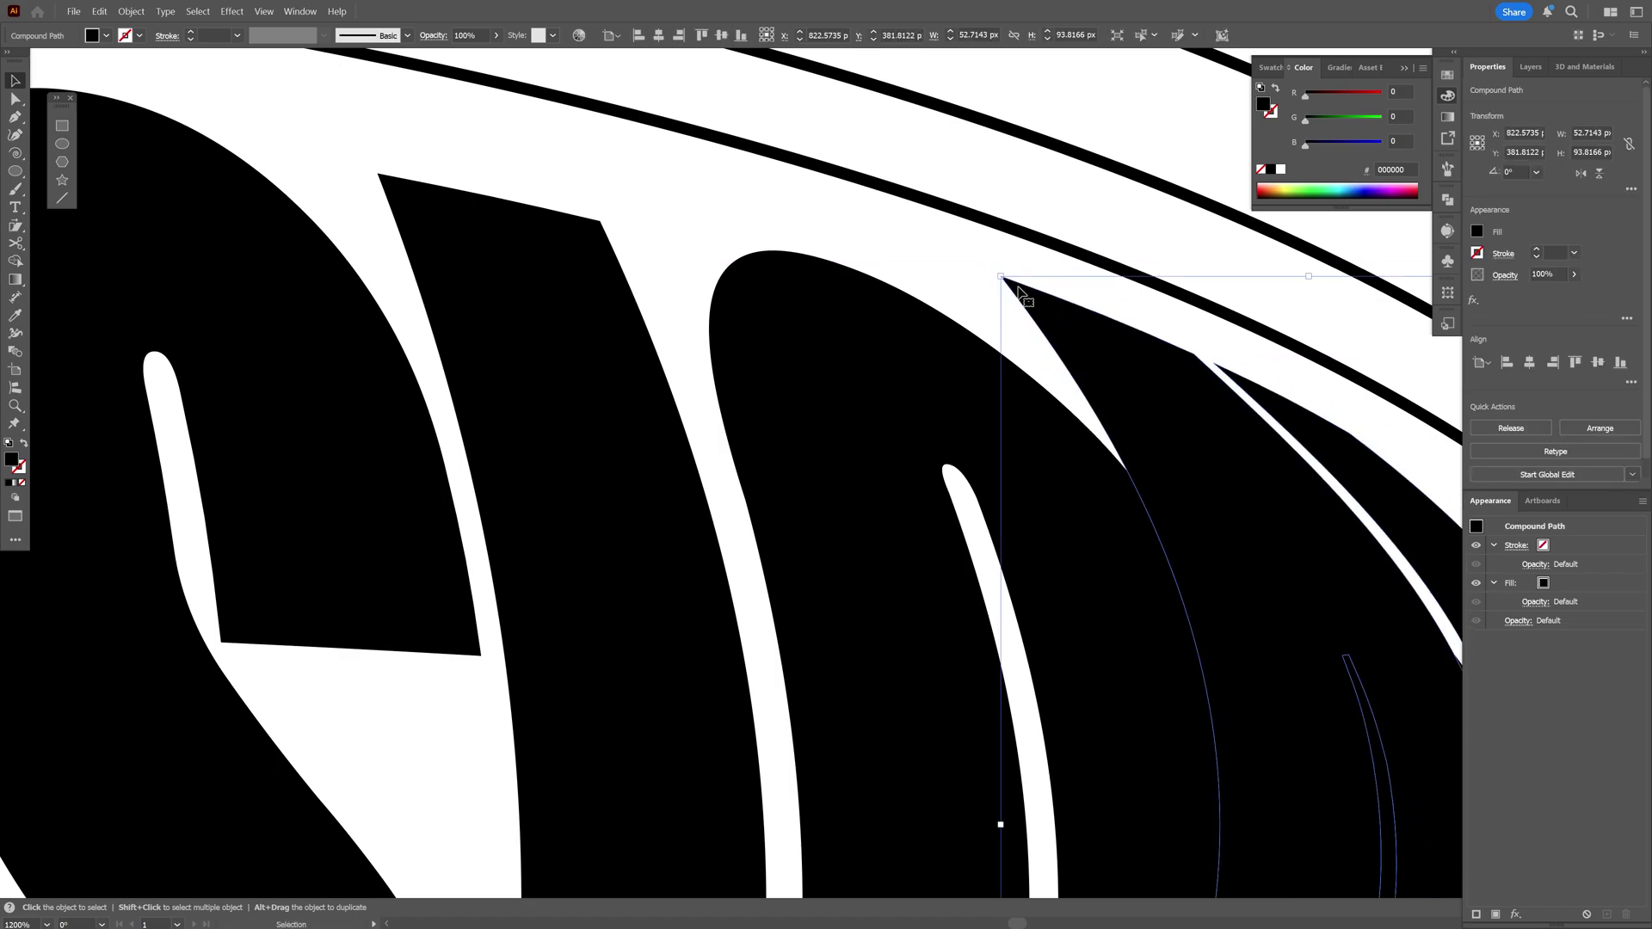
pyautogui.hotkey('ctrl', 'z')
pyautogui.click(672, 234)
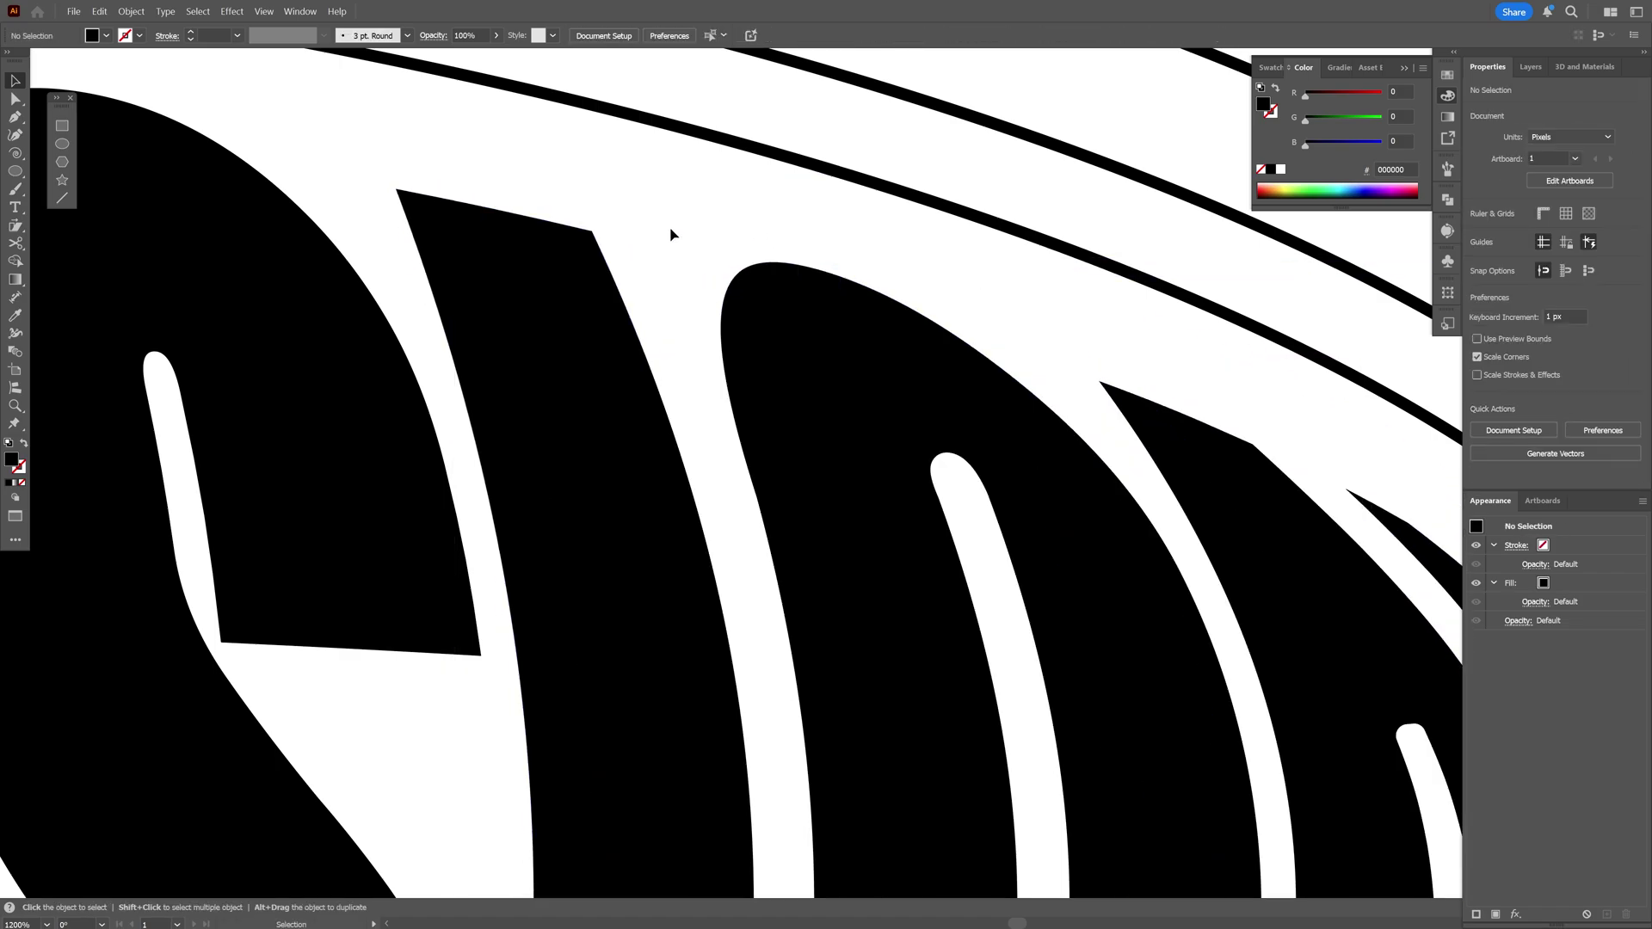
pyautogui.scroll(-3, 672, 234)
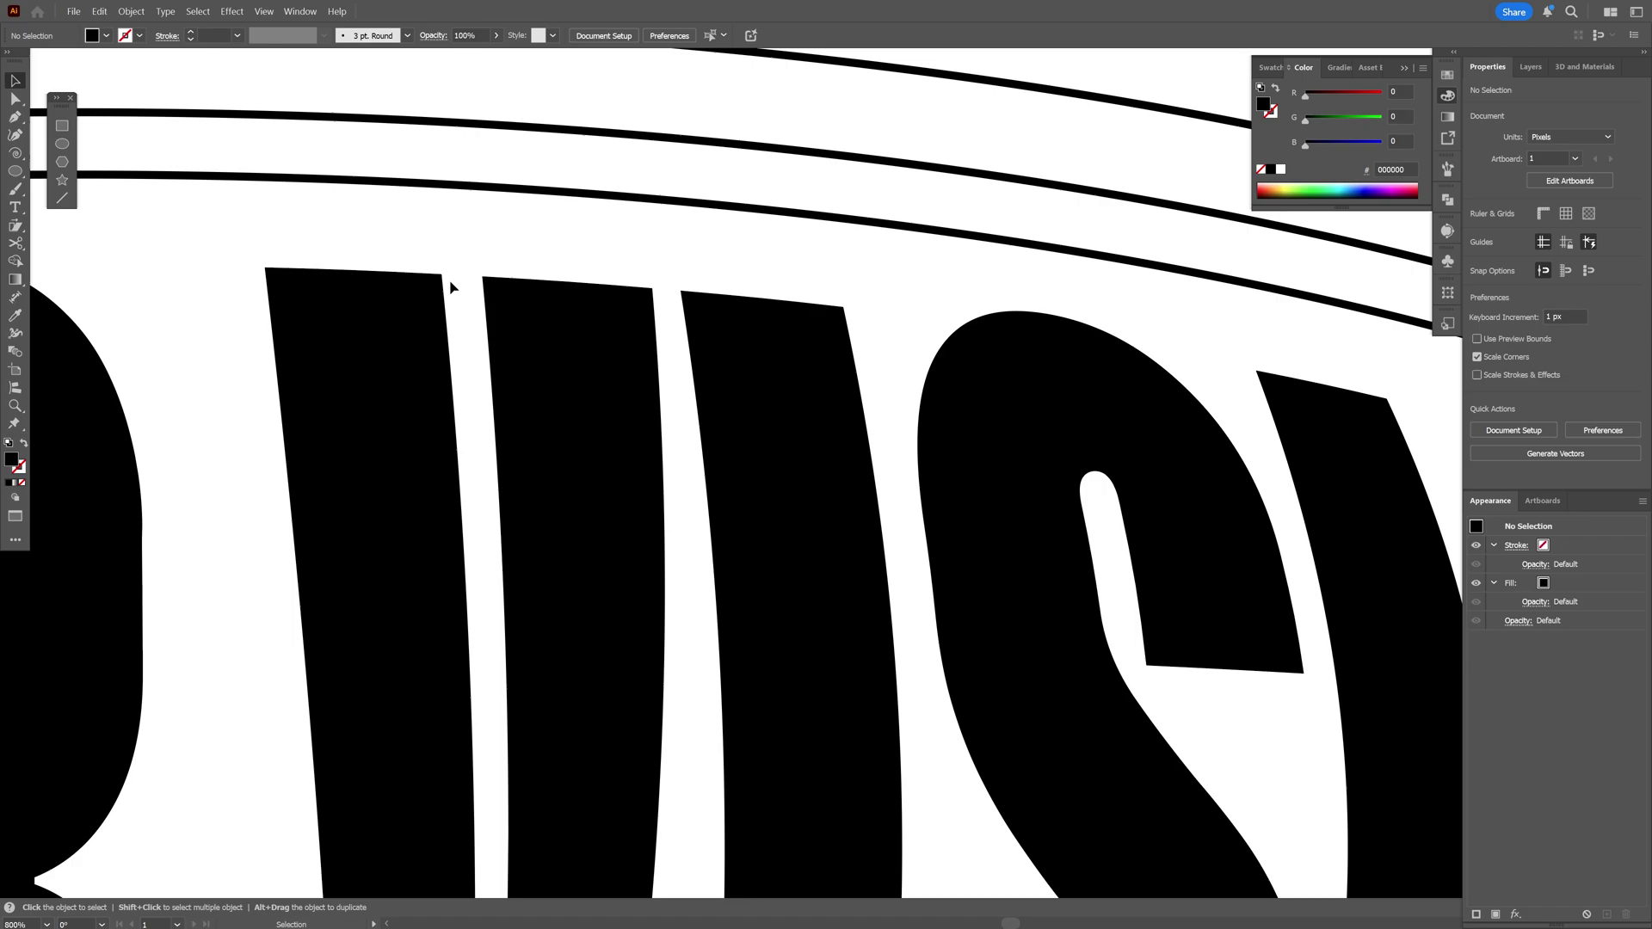
pyautogui.hscroll(-10, 451, 286)
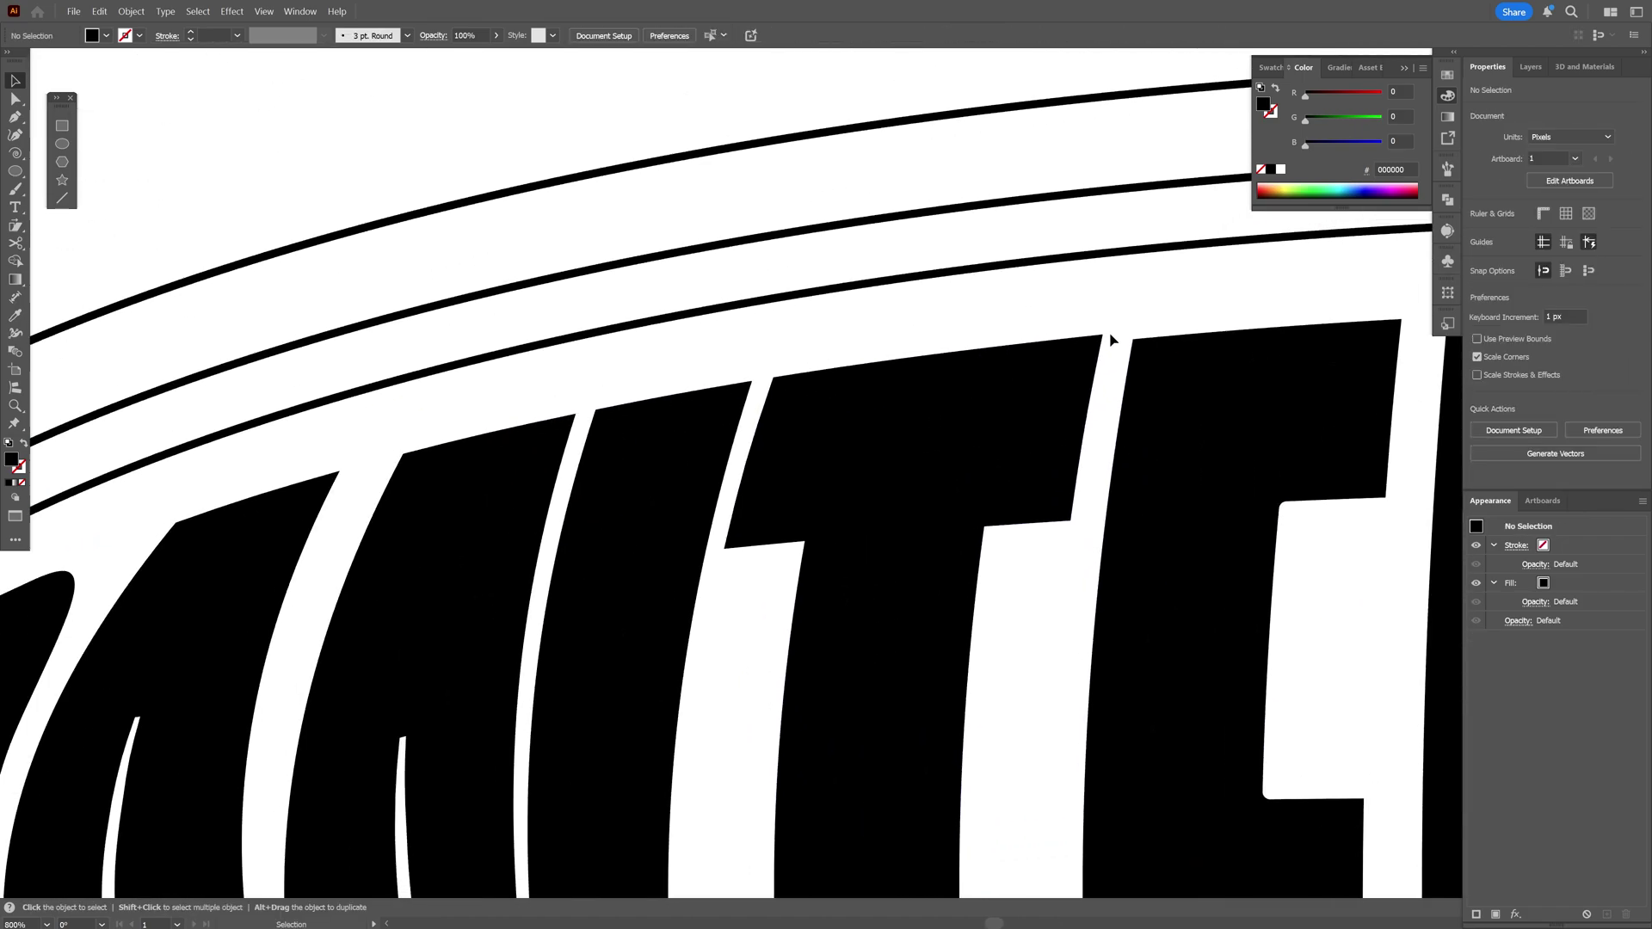
pyautogui.hscroll(-10, 782, 358)
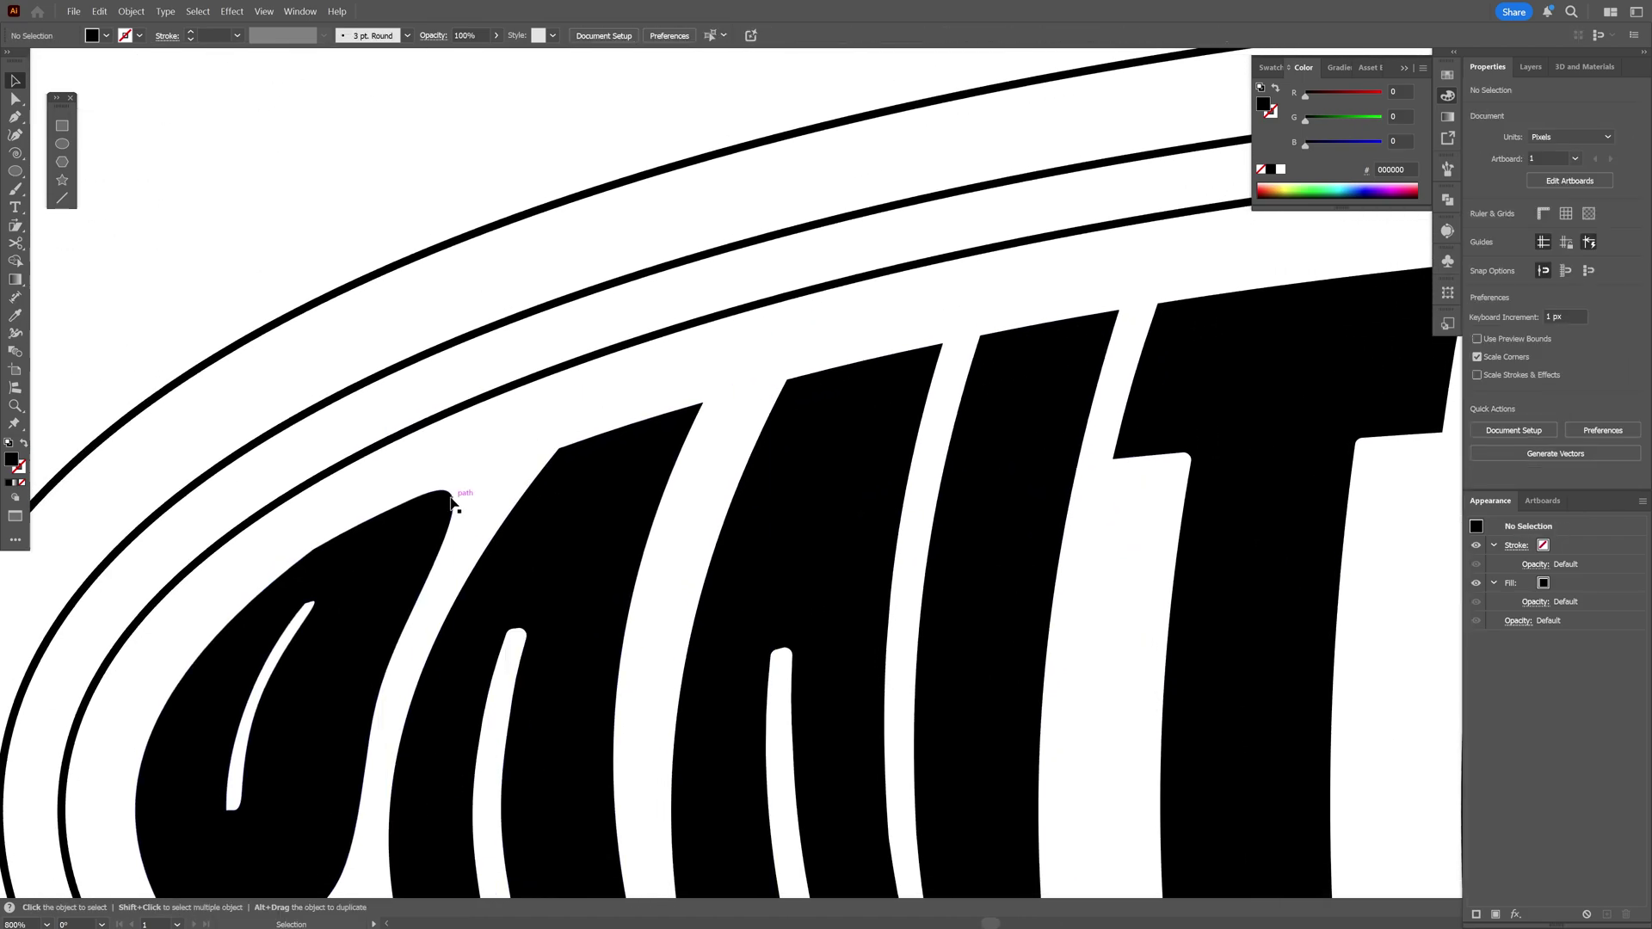
pyautogui.scroll(-6, 451, 501)
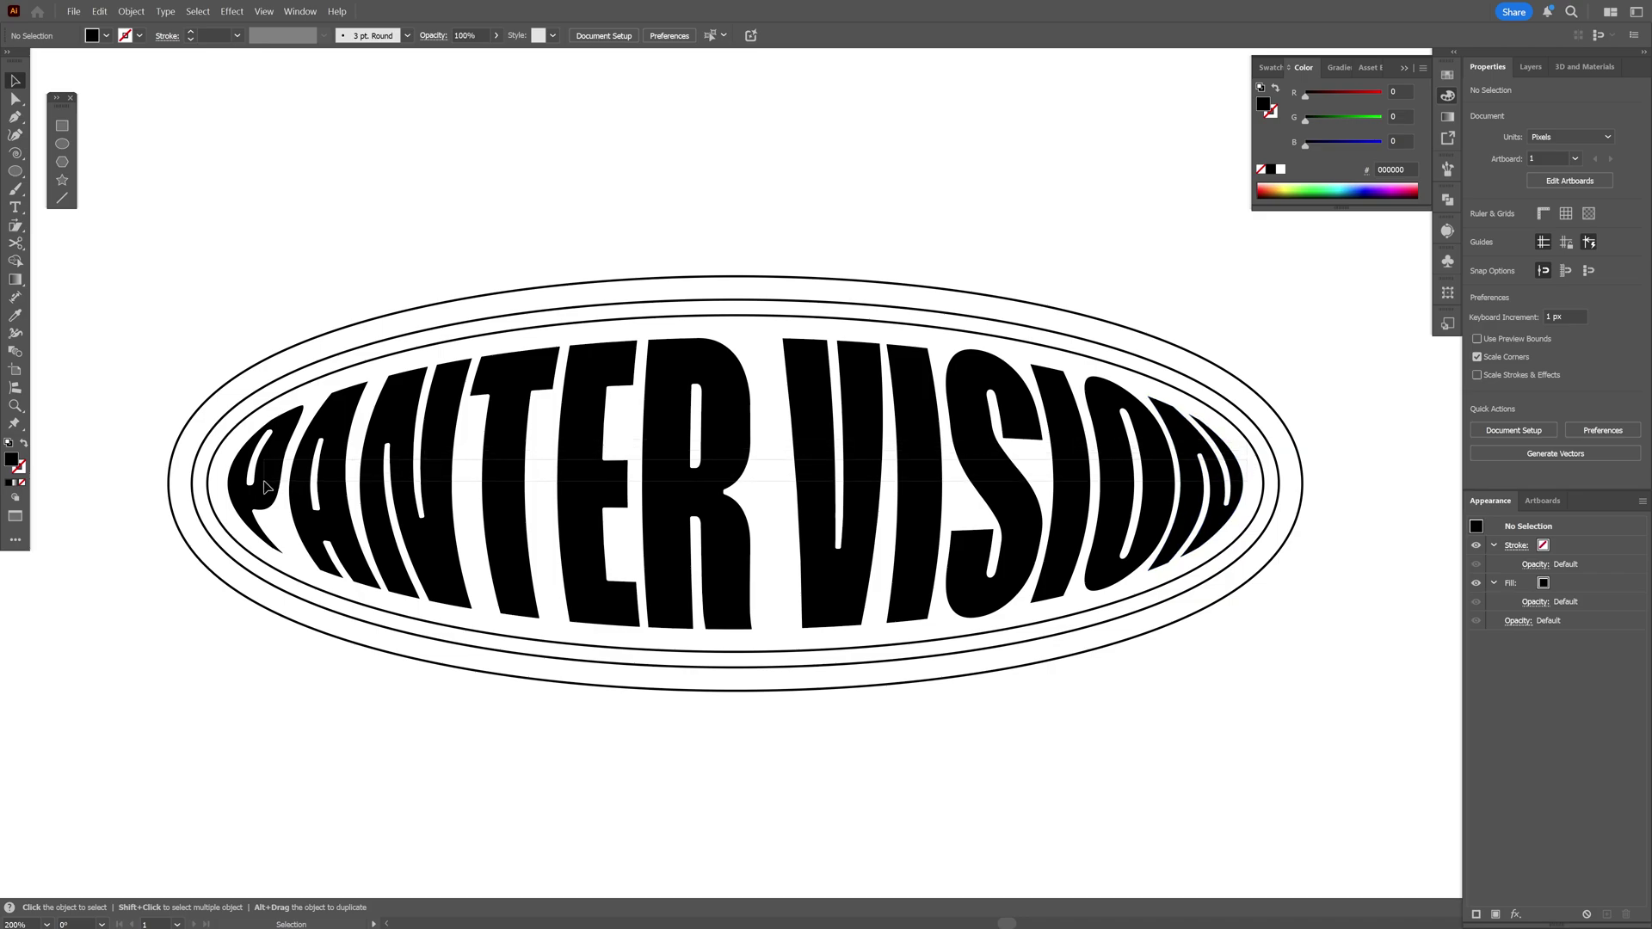
# Step: Group all the PANTER VISION letter shapes together
pyautogui.click(438, 471)
pyautogui.rightClick(440, 469)
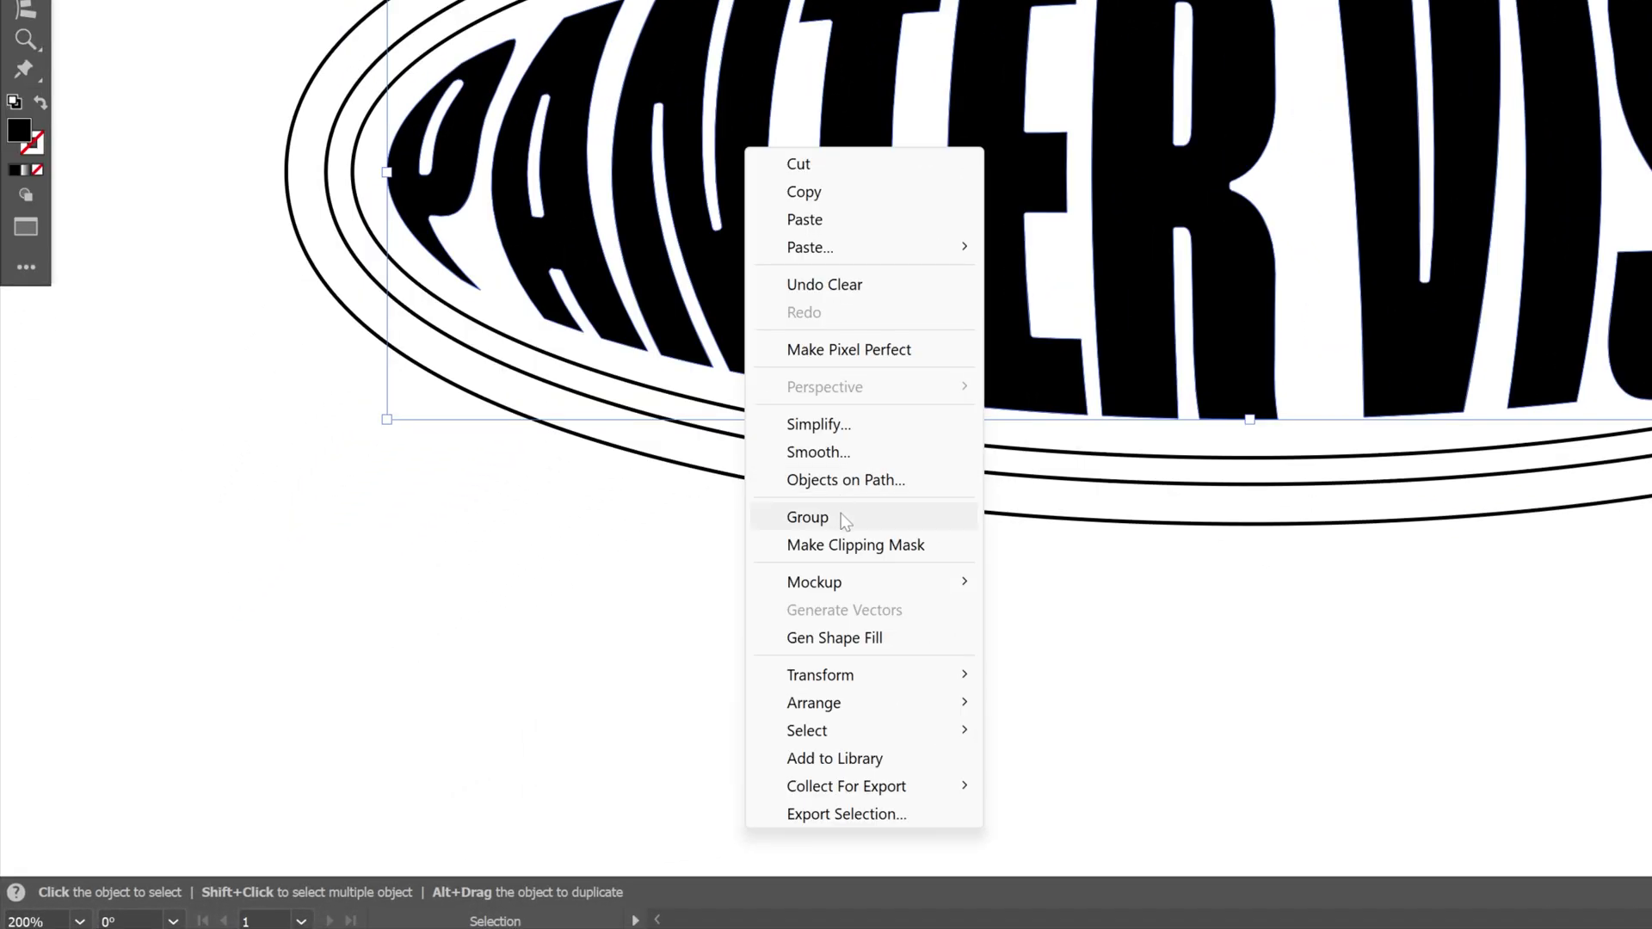
pyautogui.click(807, 517)
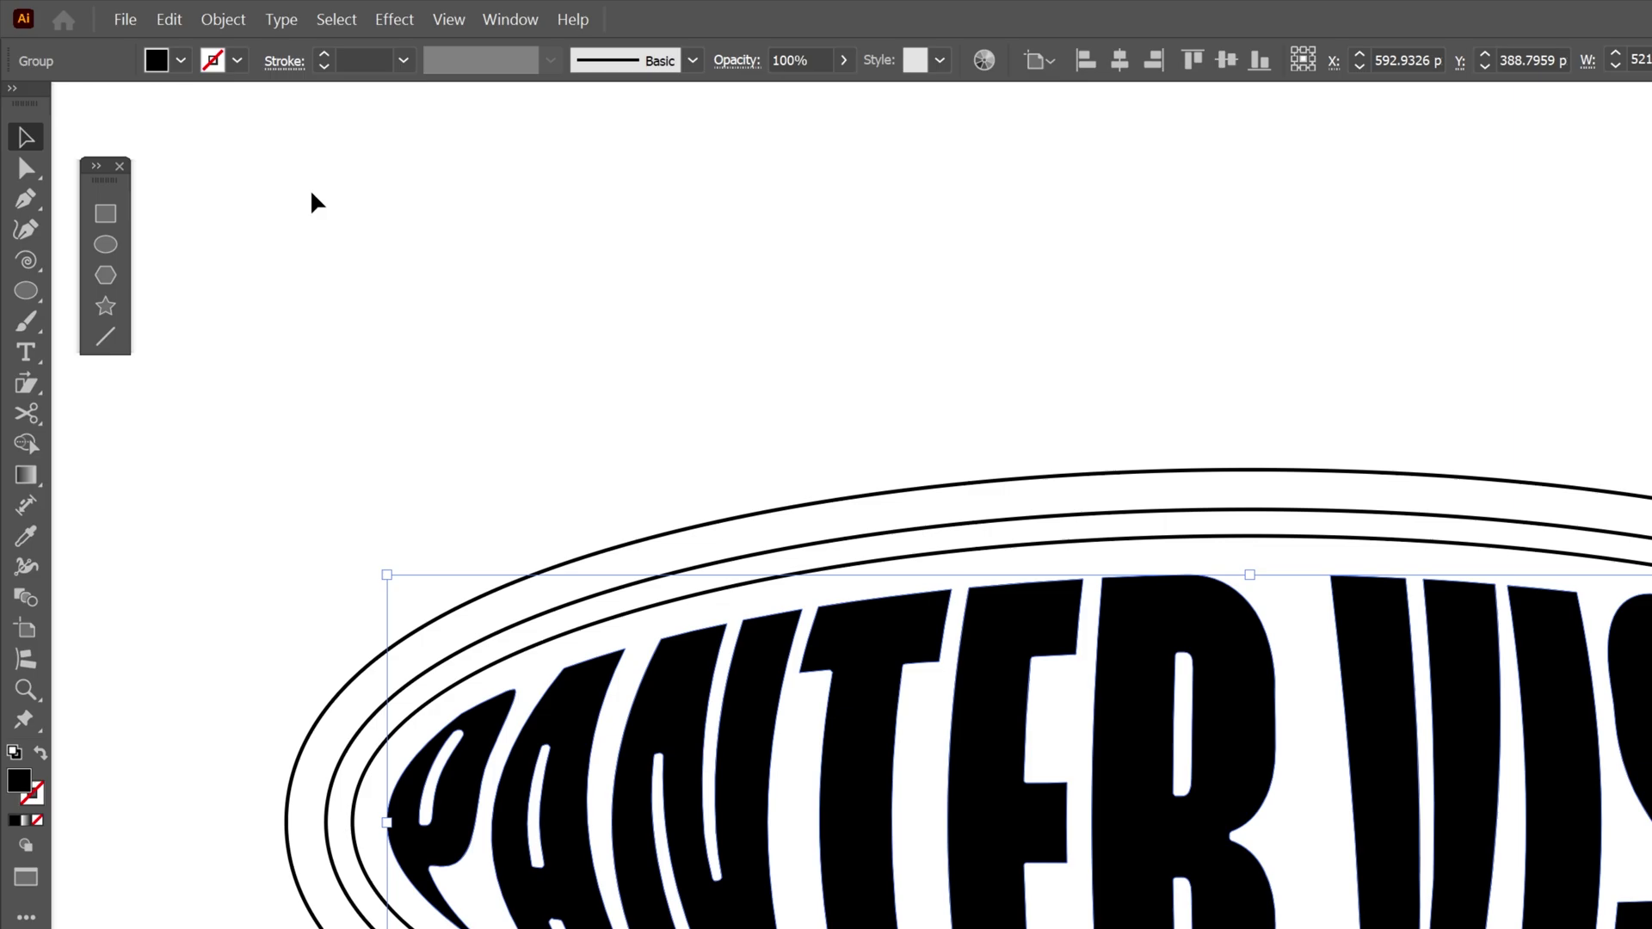
# Step: Smooth the grouped letters' outlines at about 18%
pyautogui.click(225, 19)
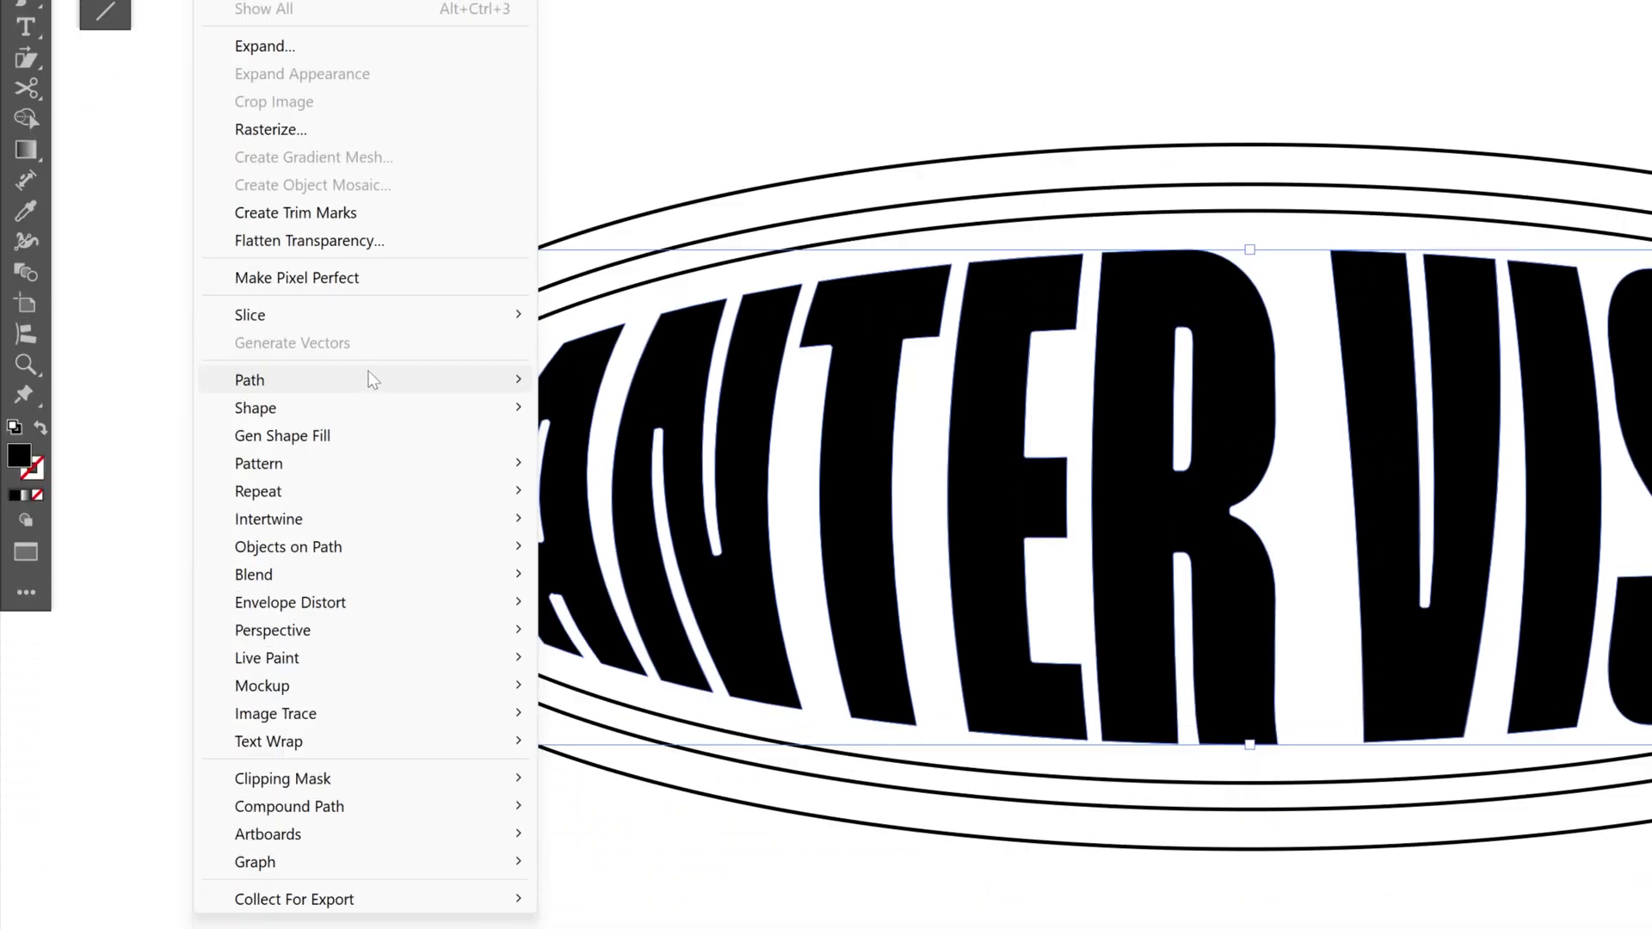
pyautogui.moveTo(370, 704)
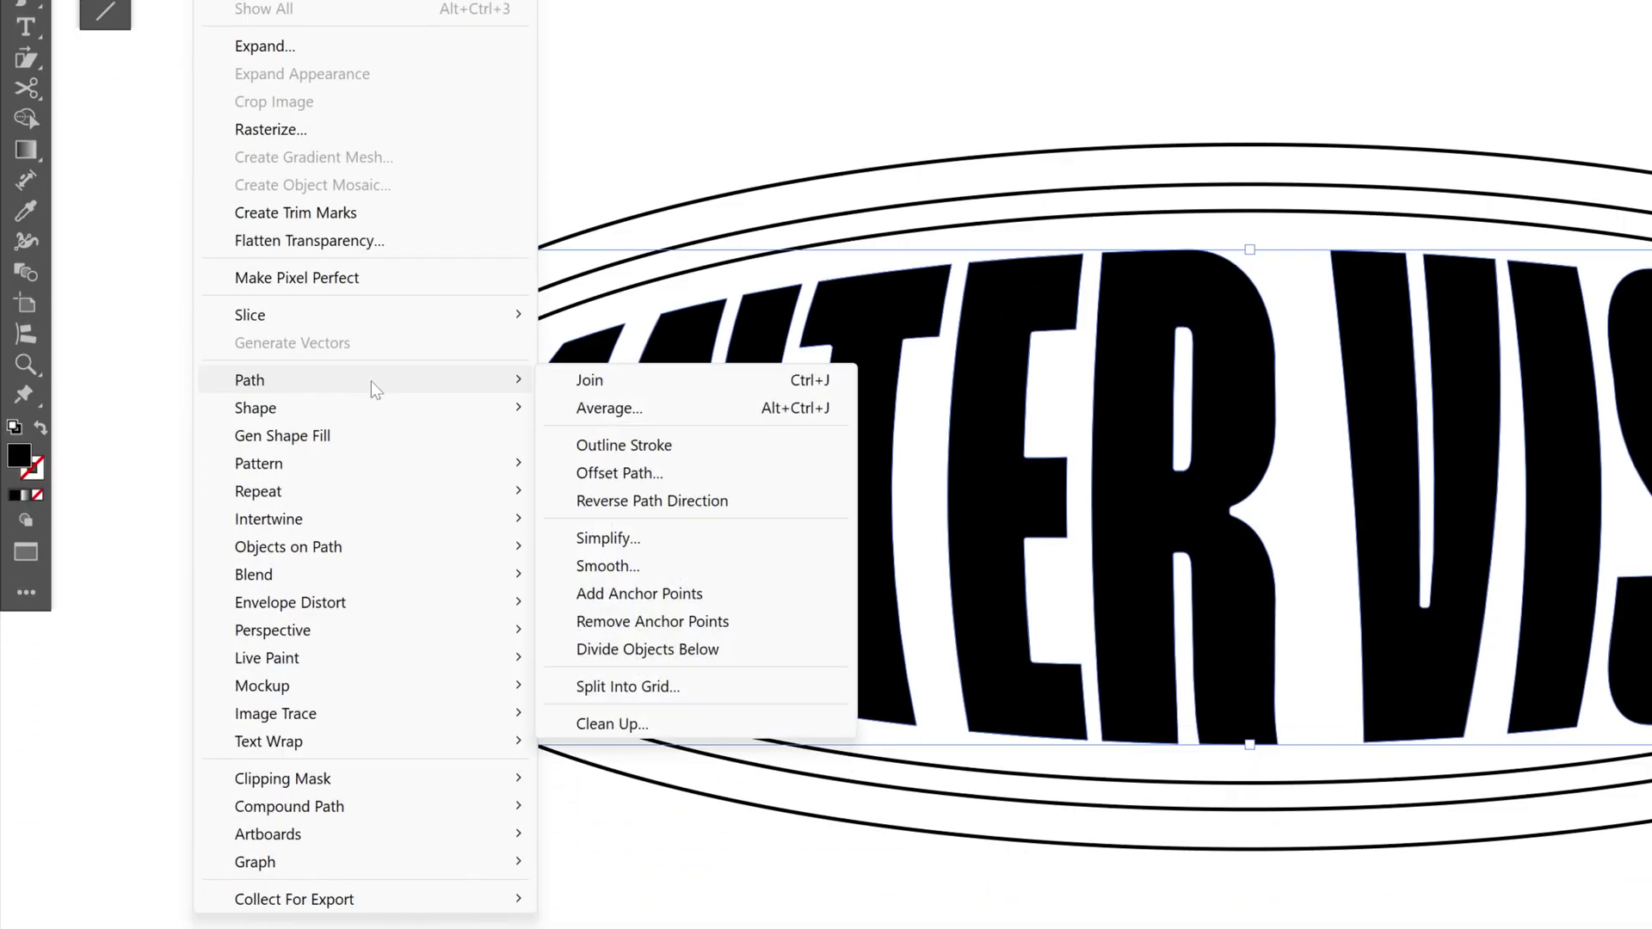
pyautogui.click(652, 563)
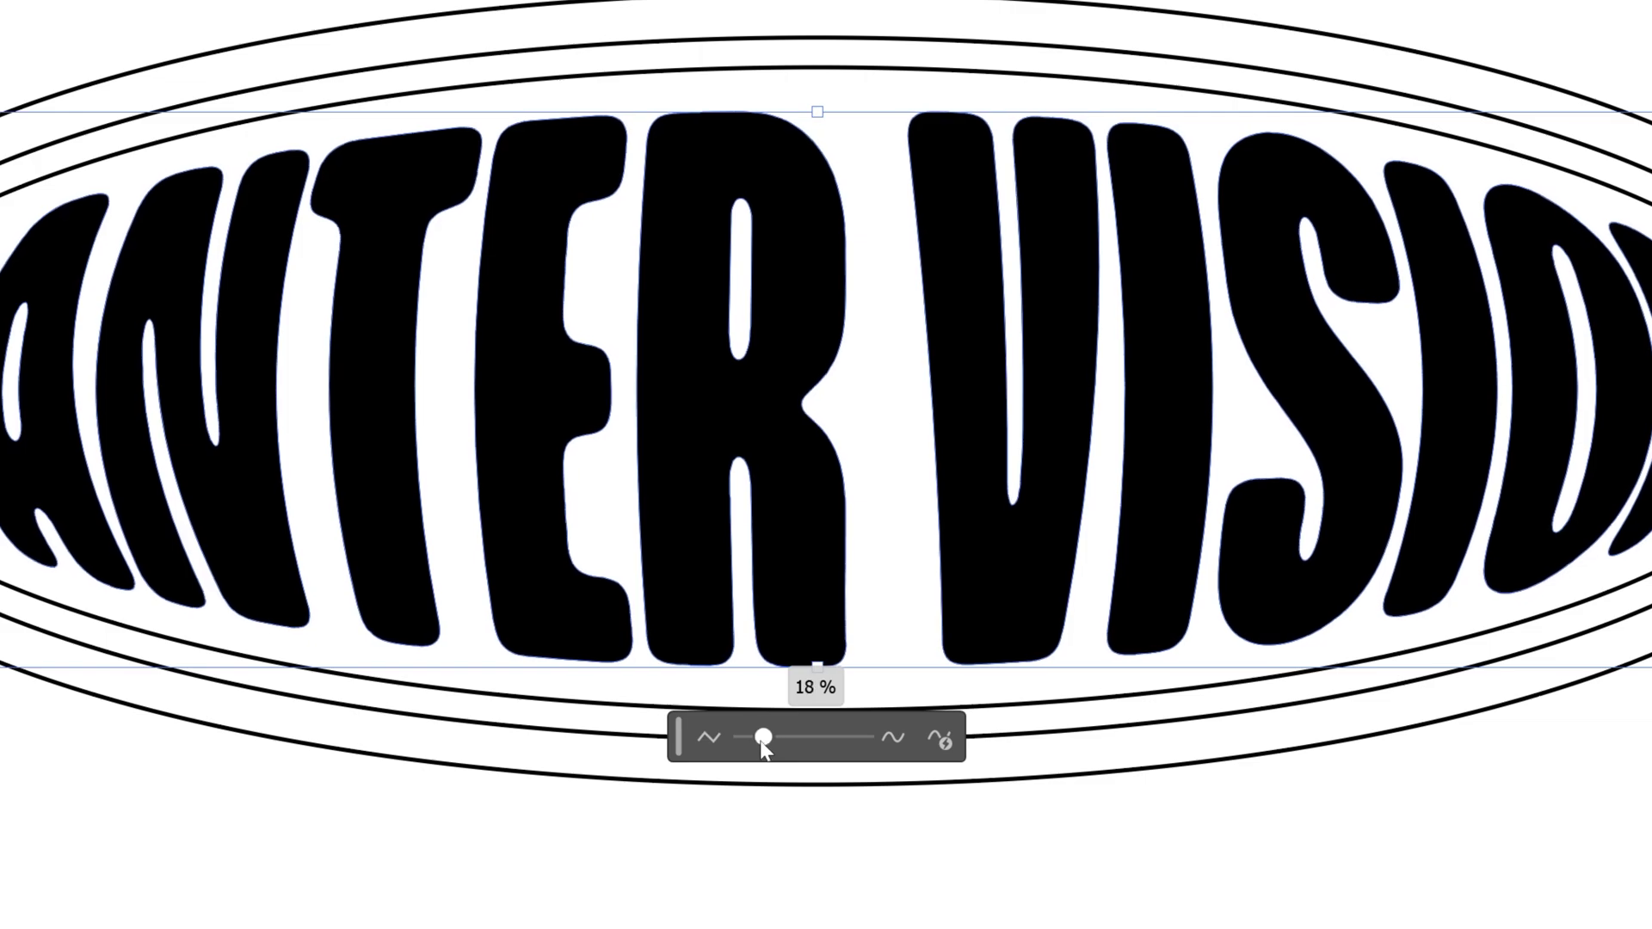
# Step: Merge the regions between the inner ellipses into a solid black band with Shape Builder
pyautogui.hotkey('ctrl', 'shift', 'a')
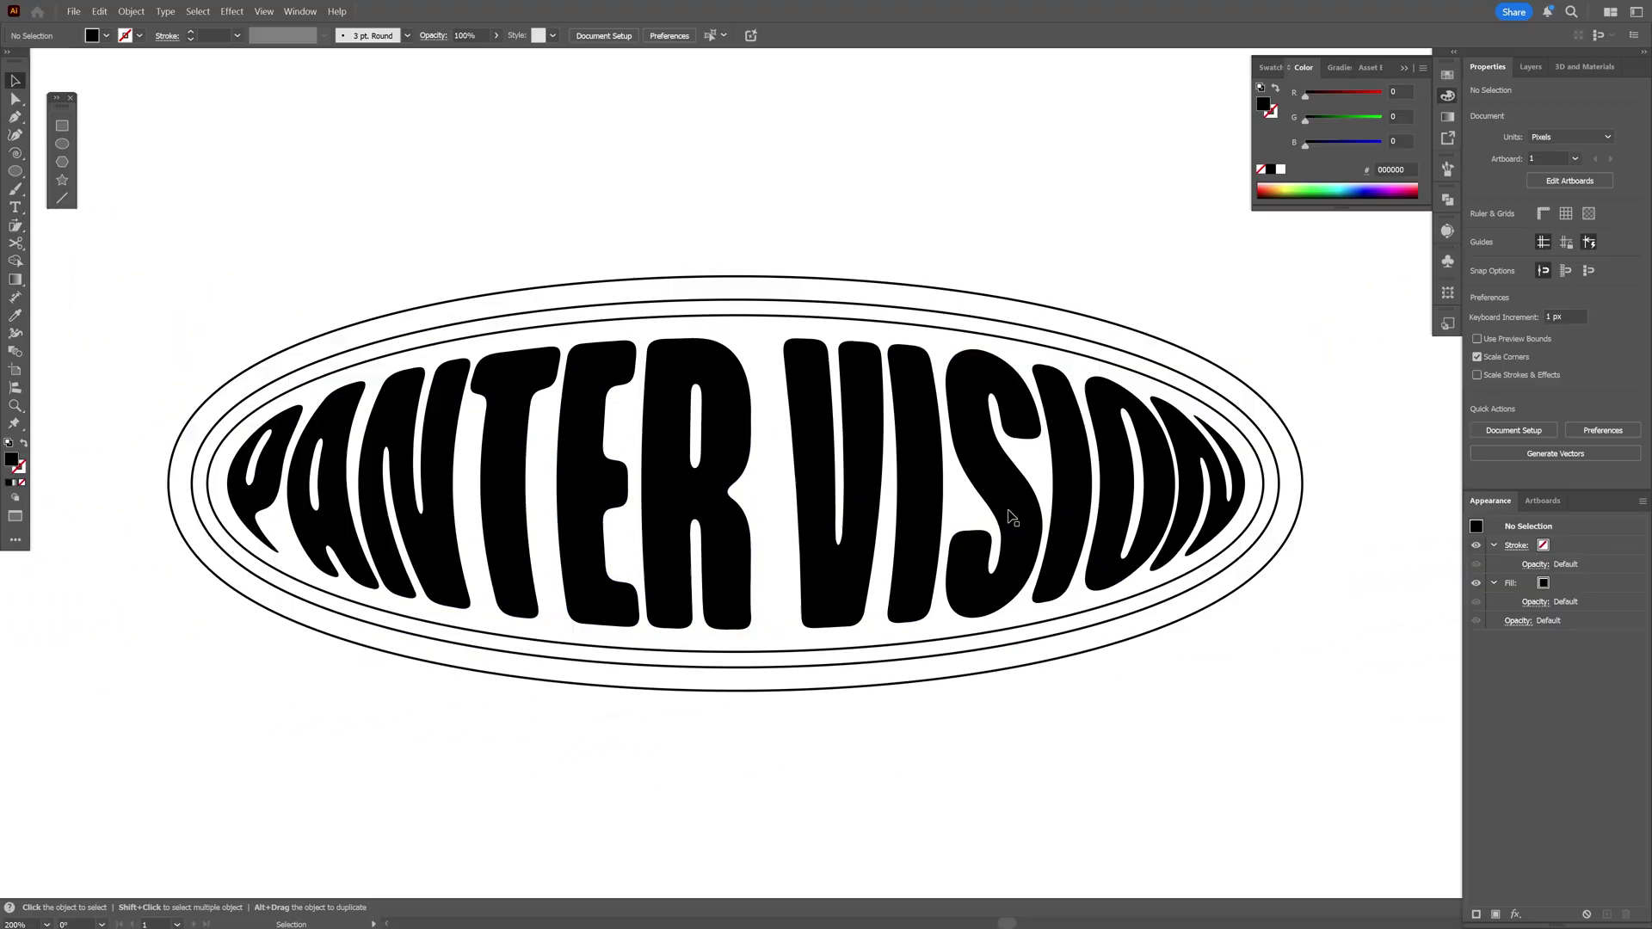
pyautogui.scroll(5, 1316, 497)
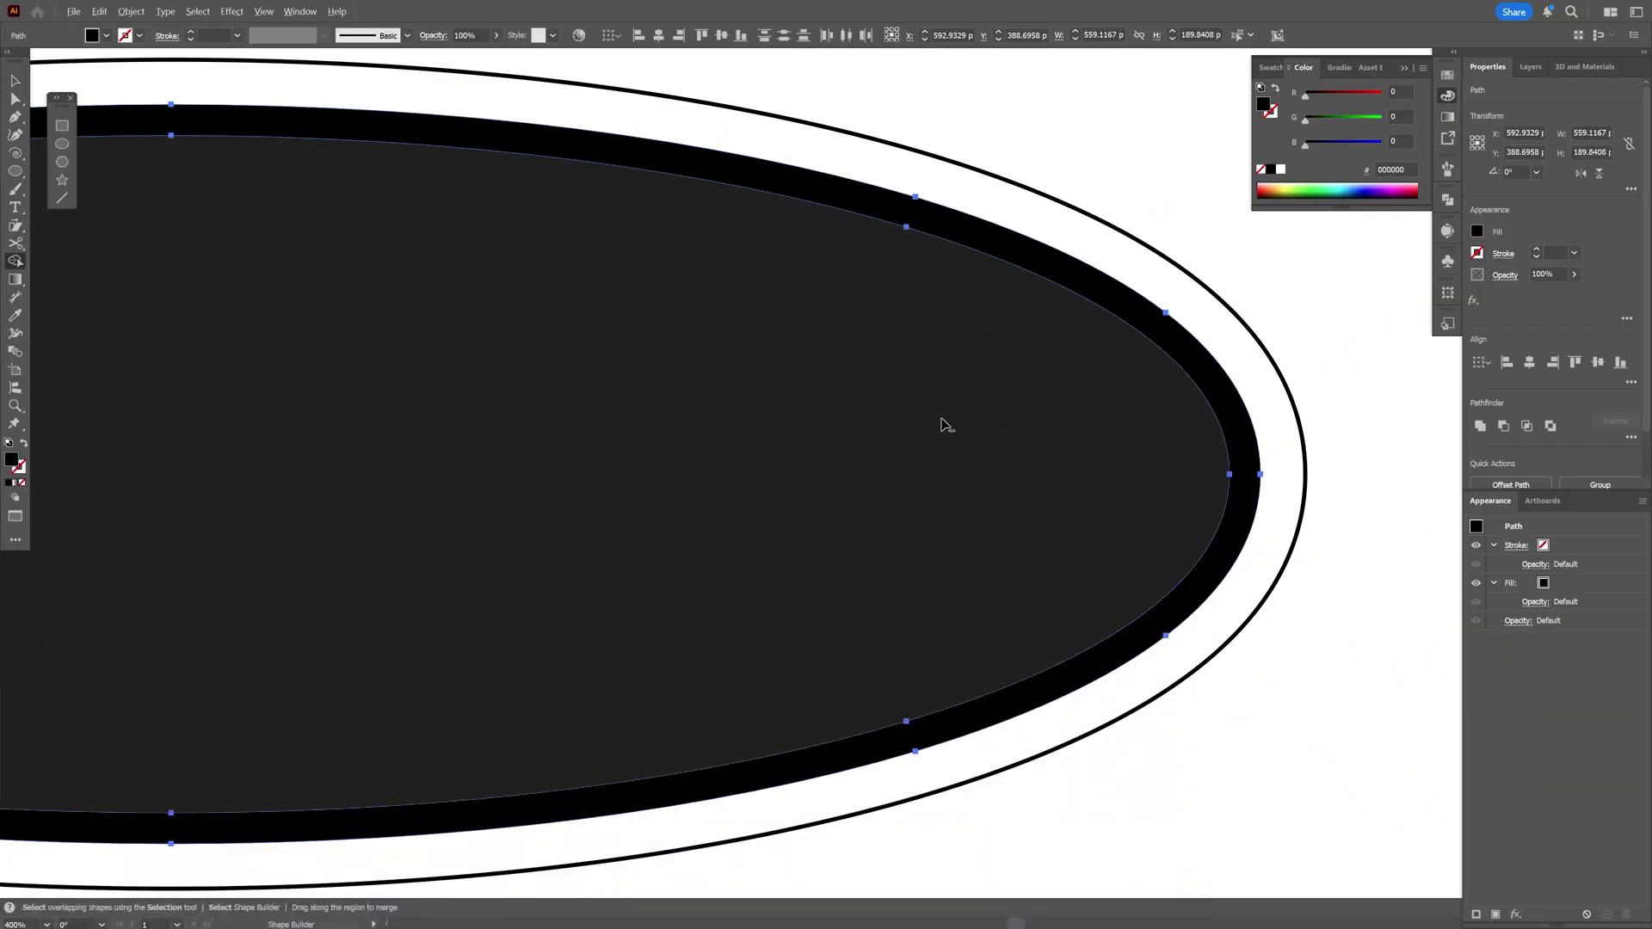
pyautogui.press('v')
pyautogui.hotkey('ctrl', 'shift', 'a')
pyautogui.scroll(-2, 1290, 430)
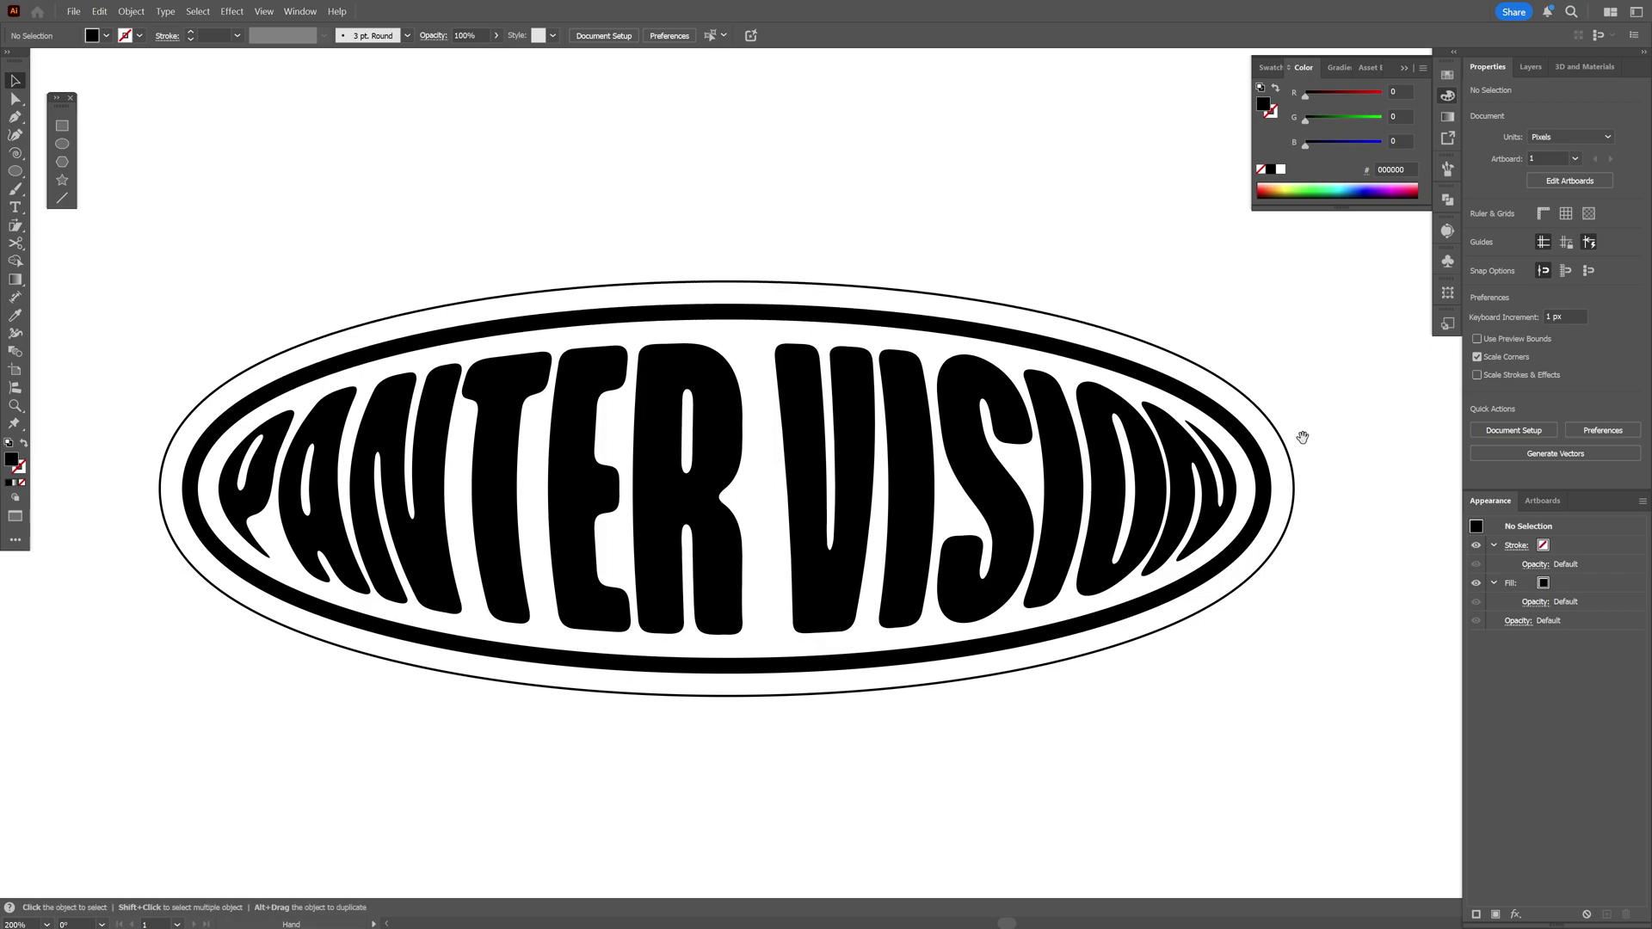
# Step: Fill the lettering and inner band with a light grey swatch
pyautogui.click(1191, 497)
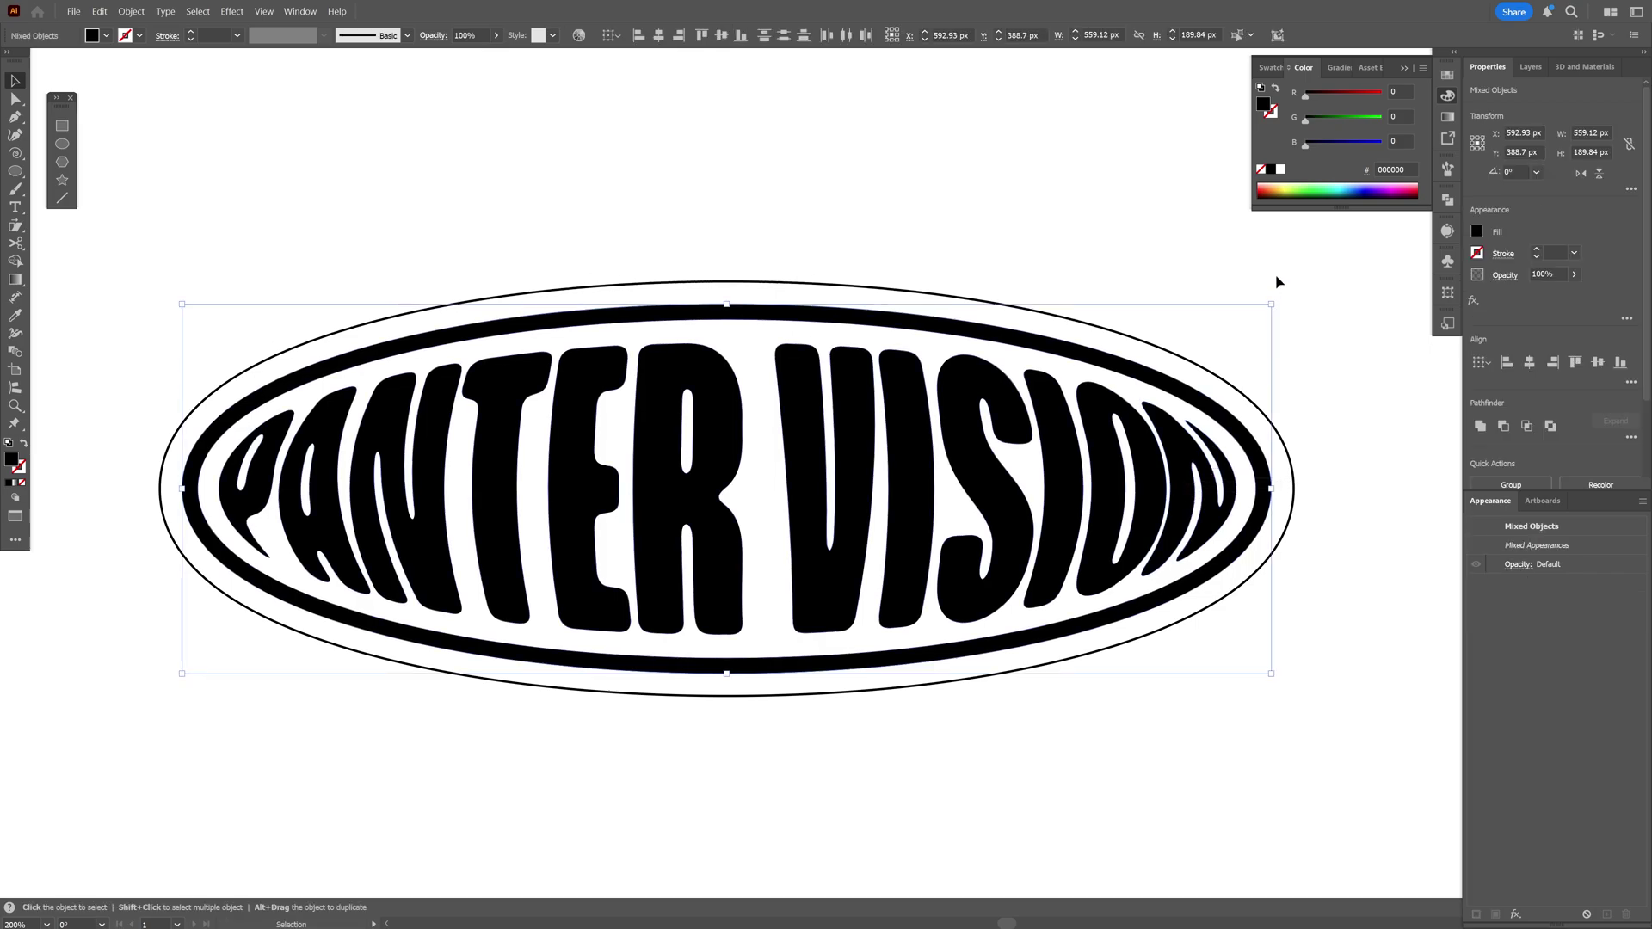
pyautogui.click(1444, 77)
pyautogui.click(1365, 159)
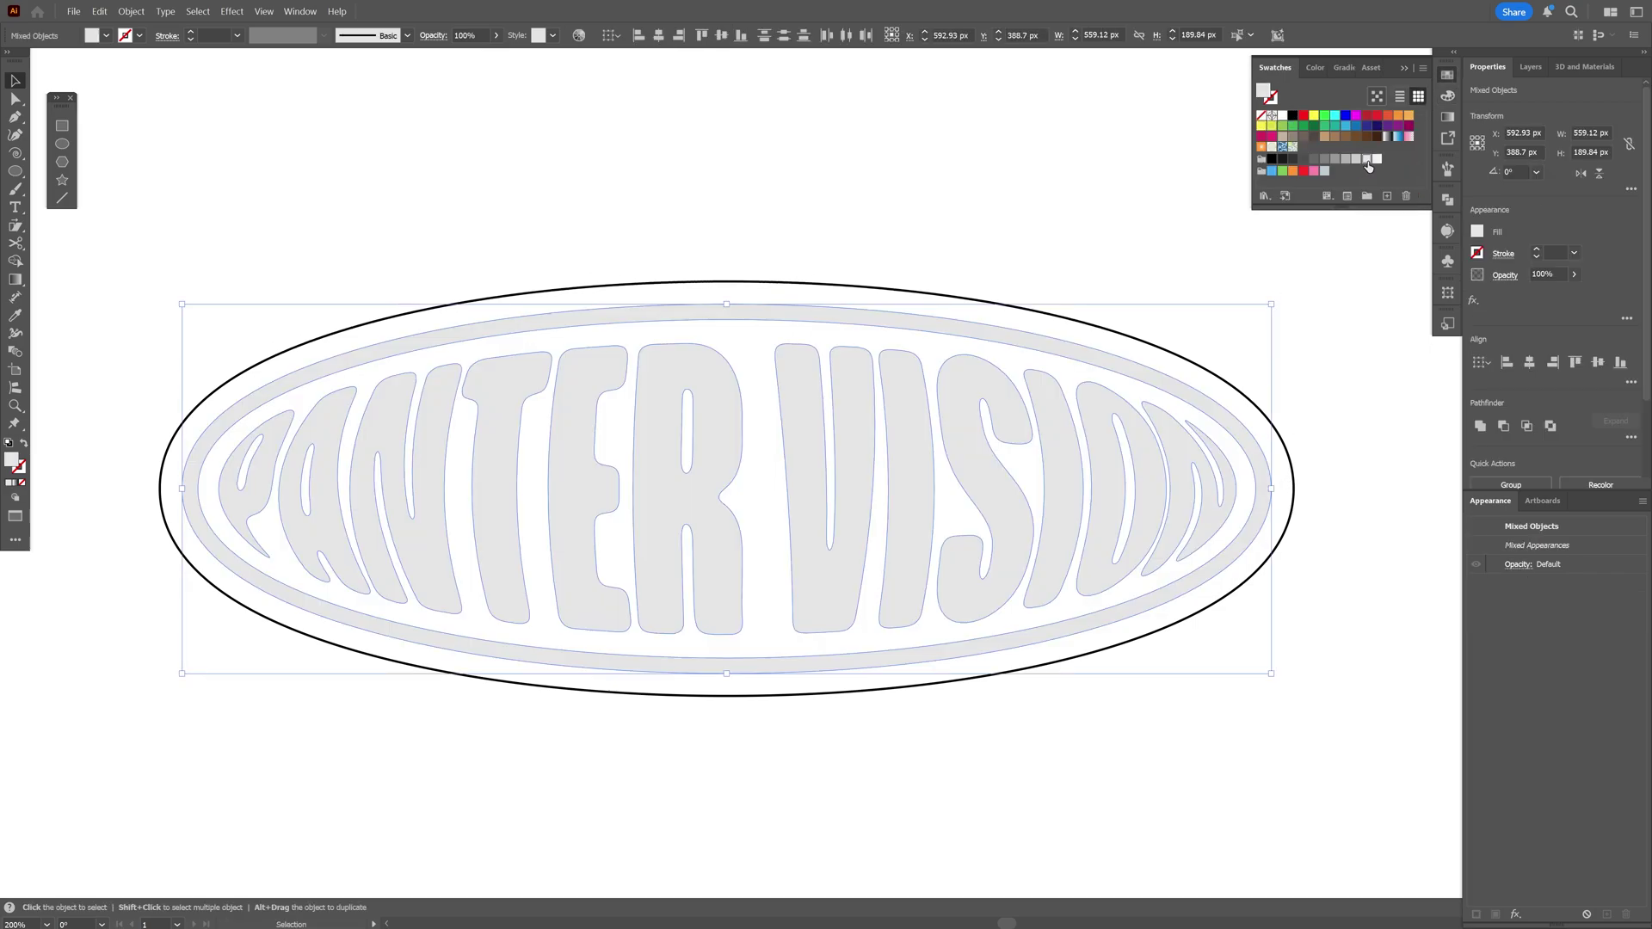
pyautogui.click(1326, 397)
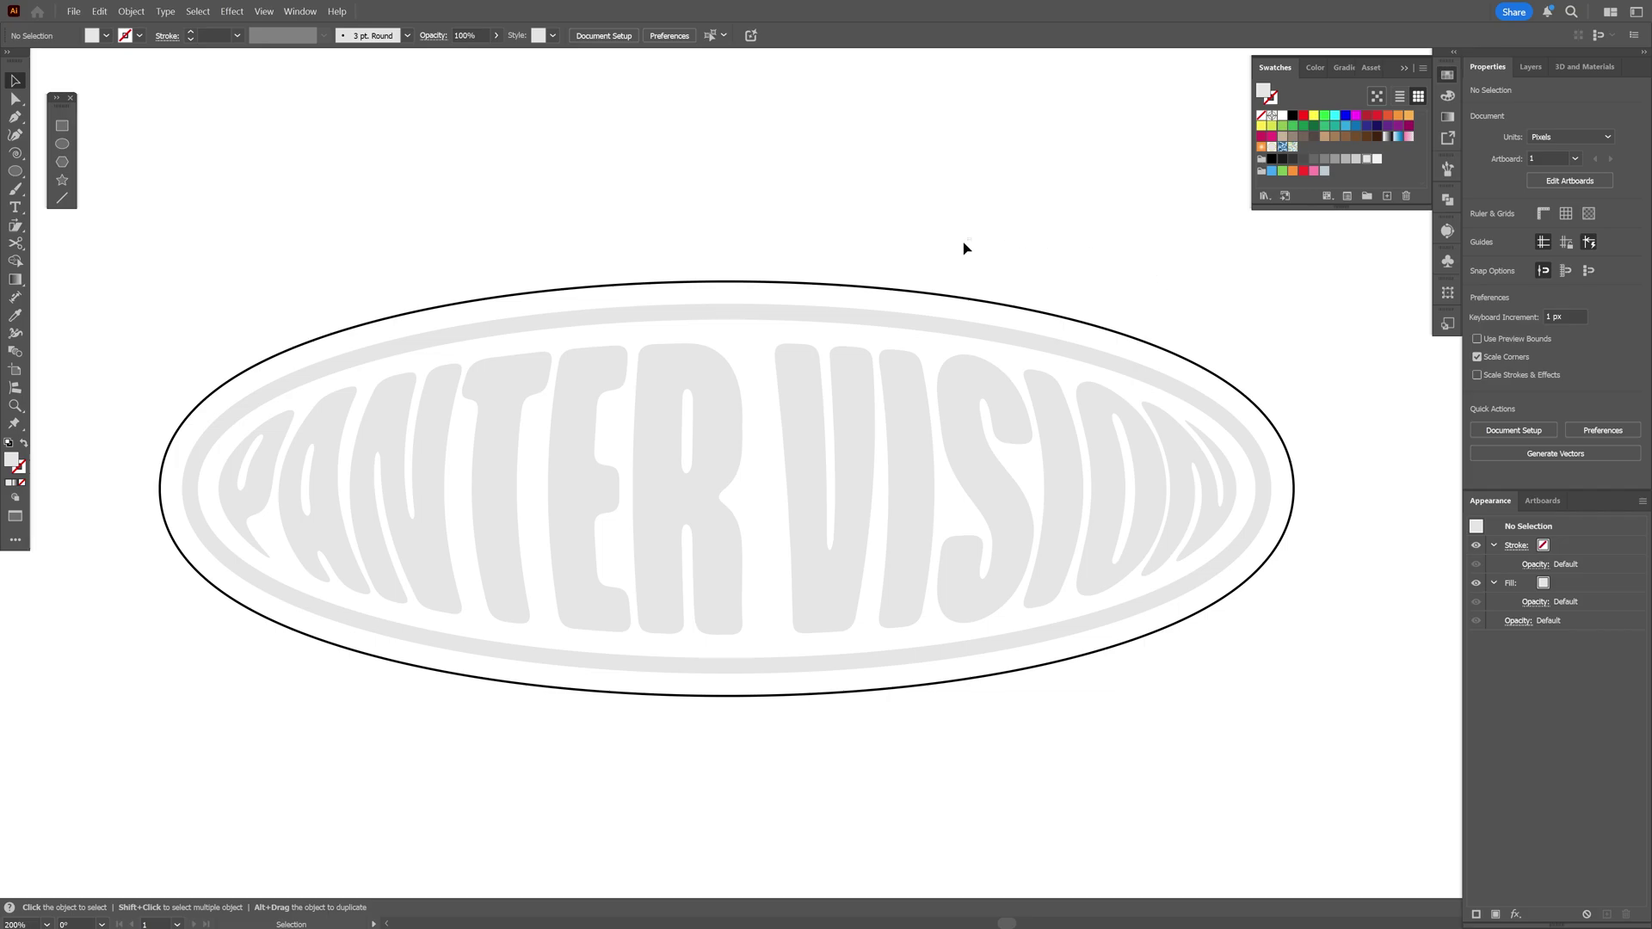
# Step: Send the black-filled outer oval to the back, behind the lettering
pyautogui.click(850, 292)
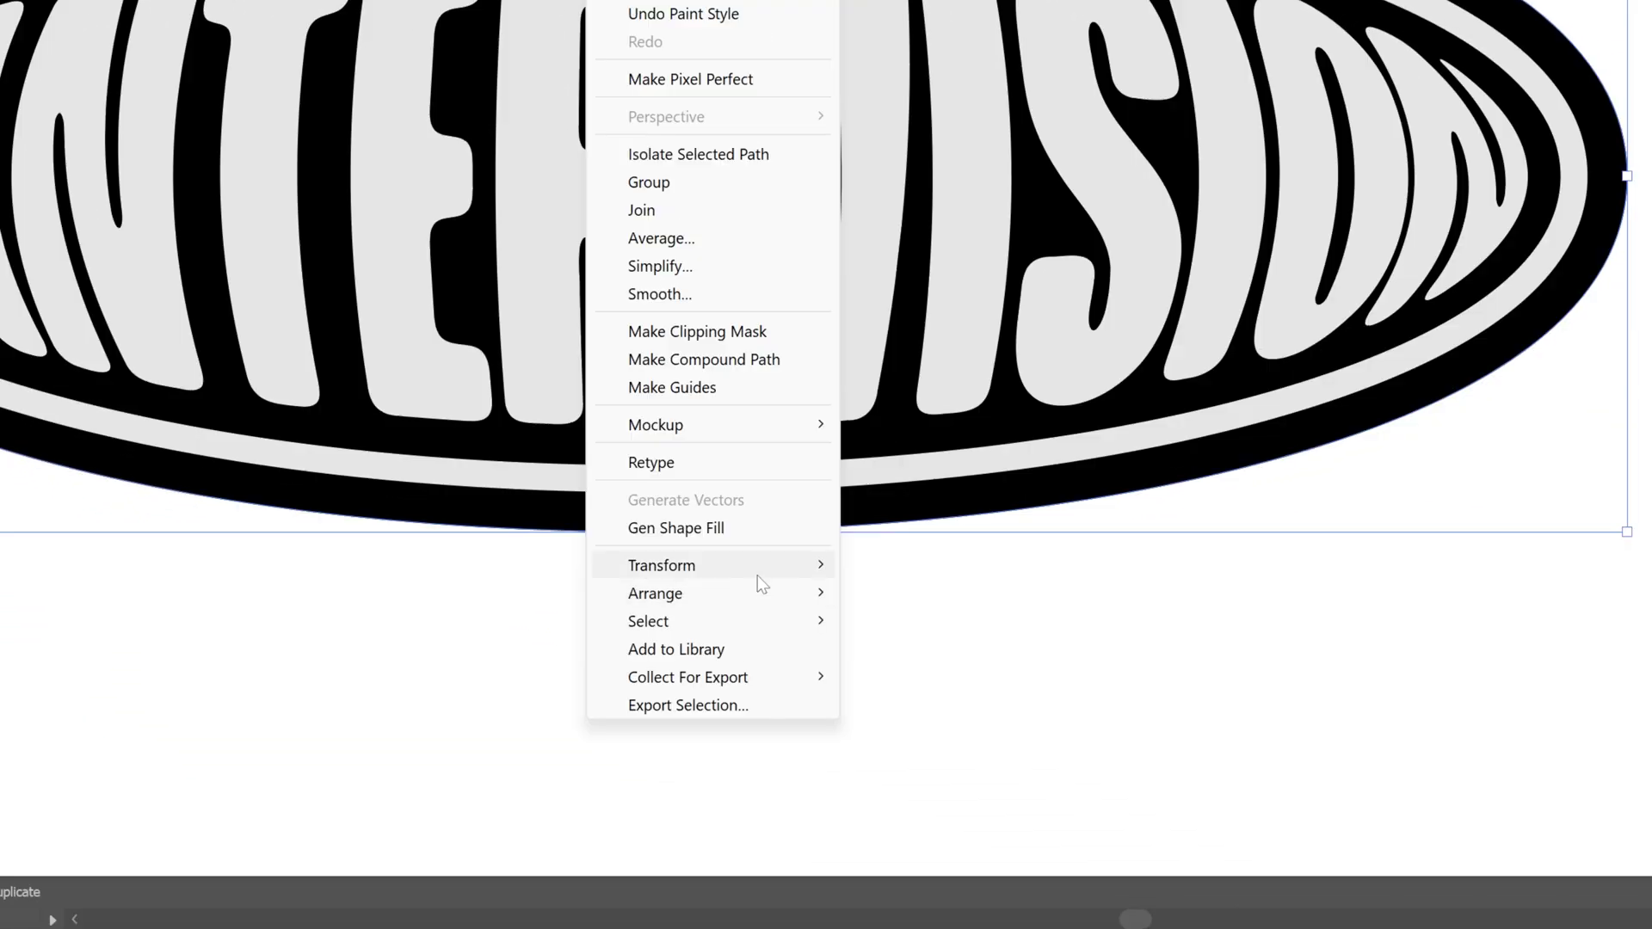
pyautogui.moveTo(1342, 922)
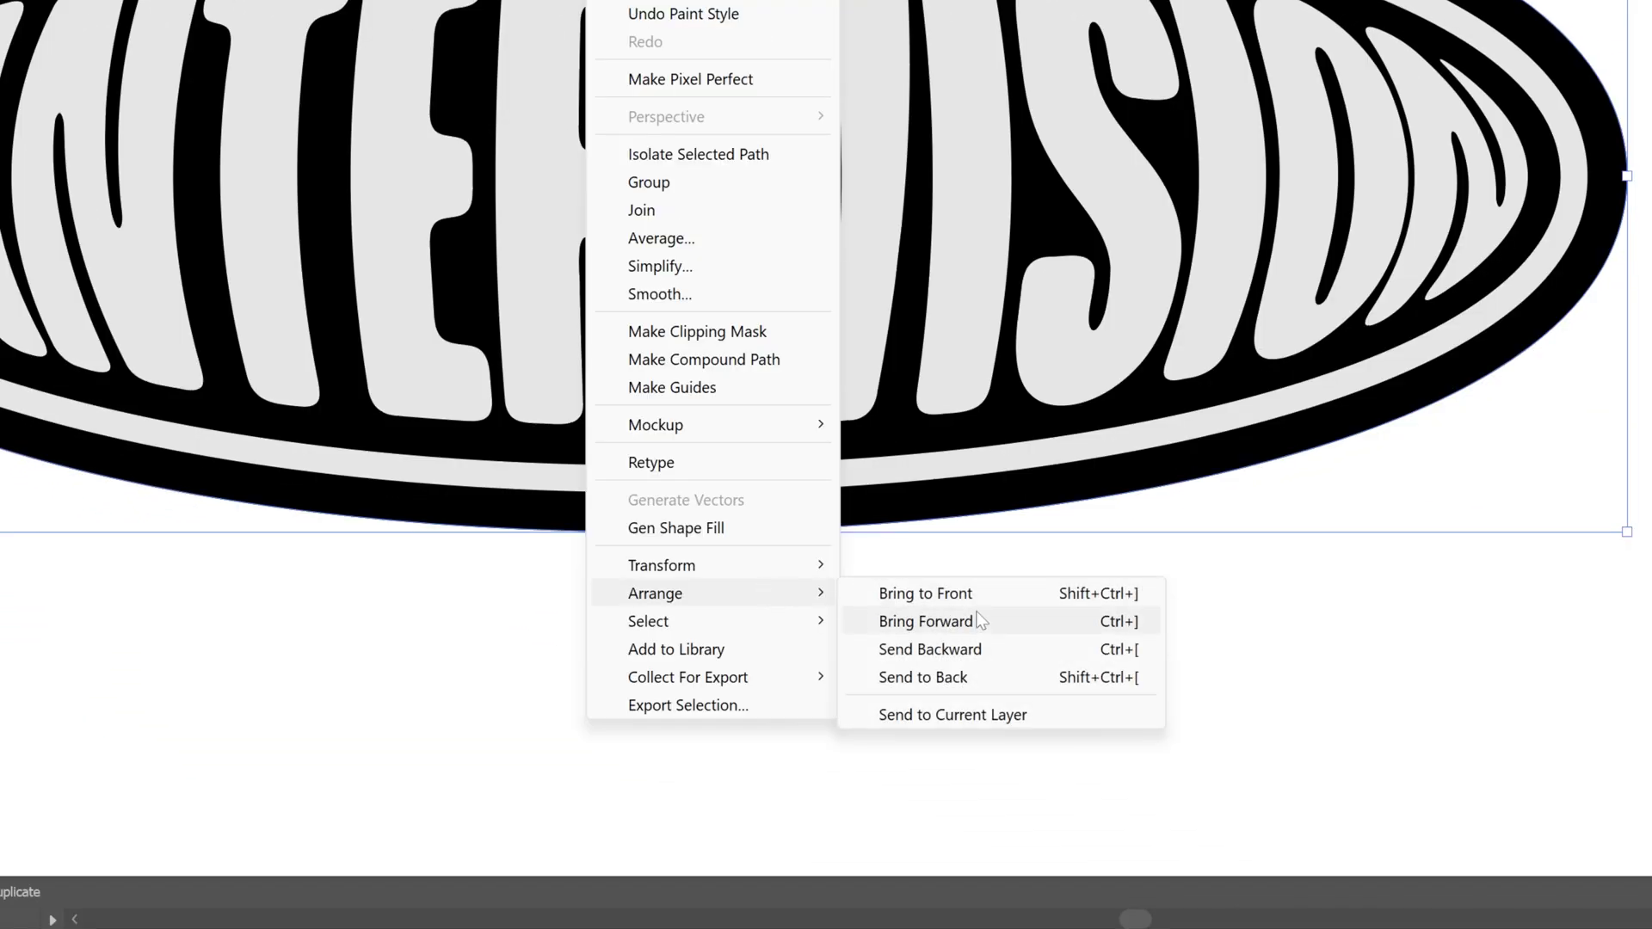
pyautogui.click(973, 688)
pyautogui.click(1013, 663)
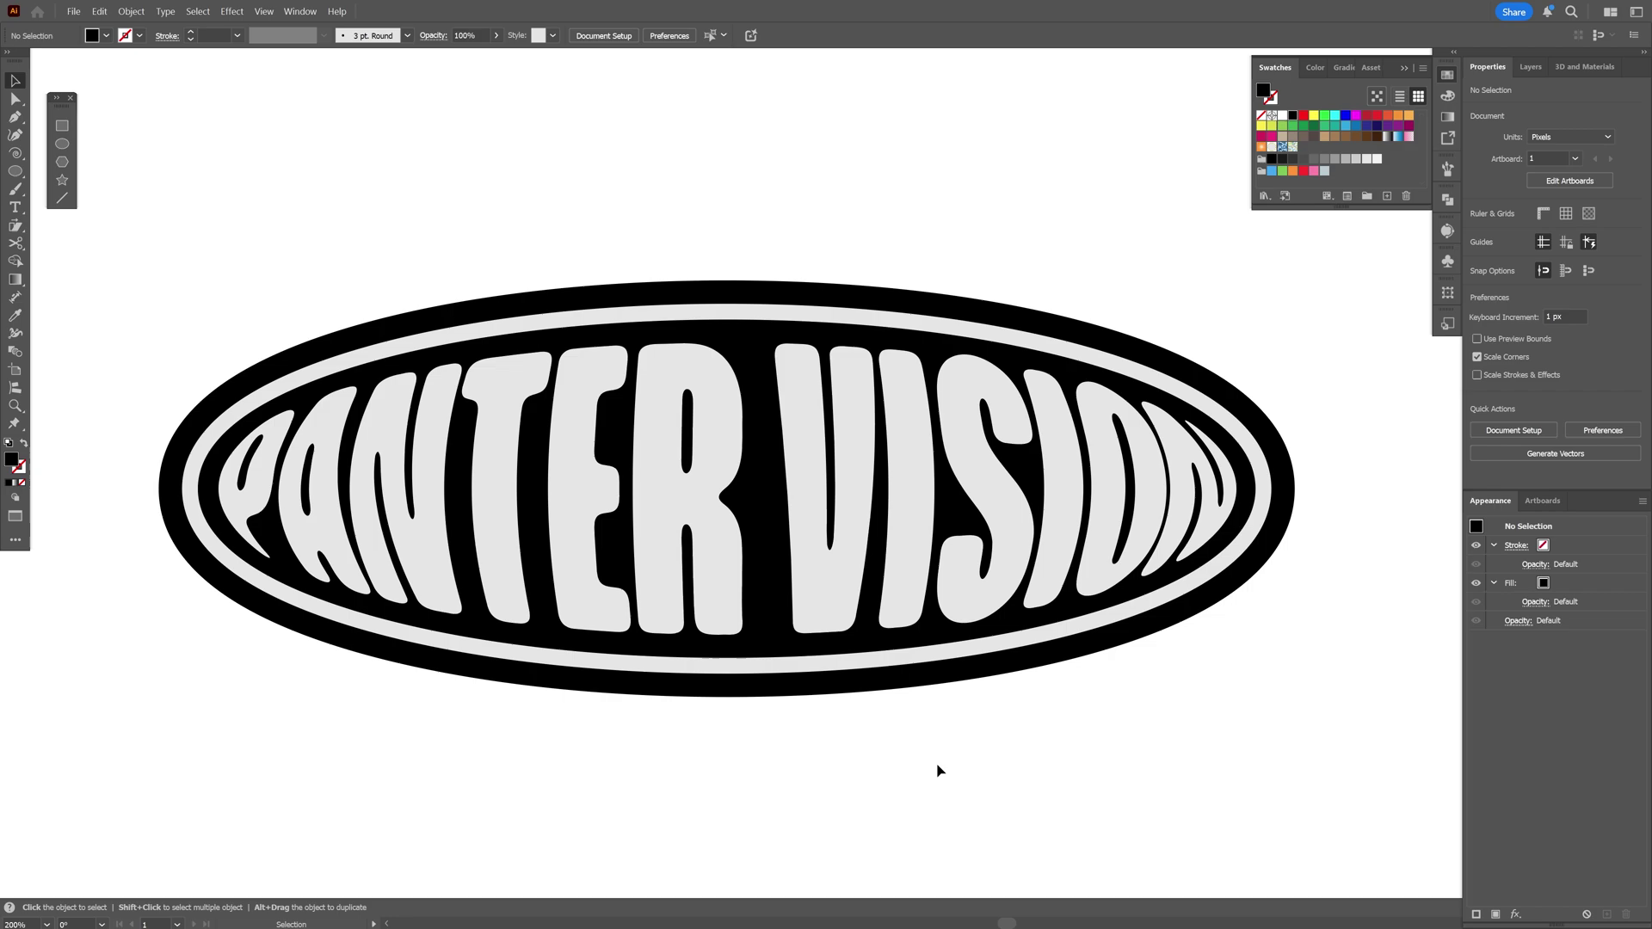